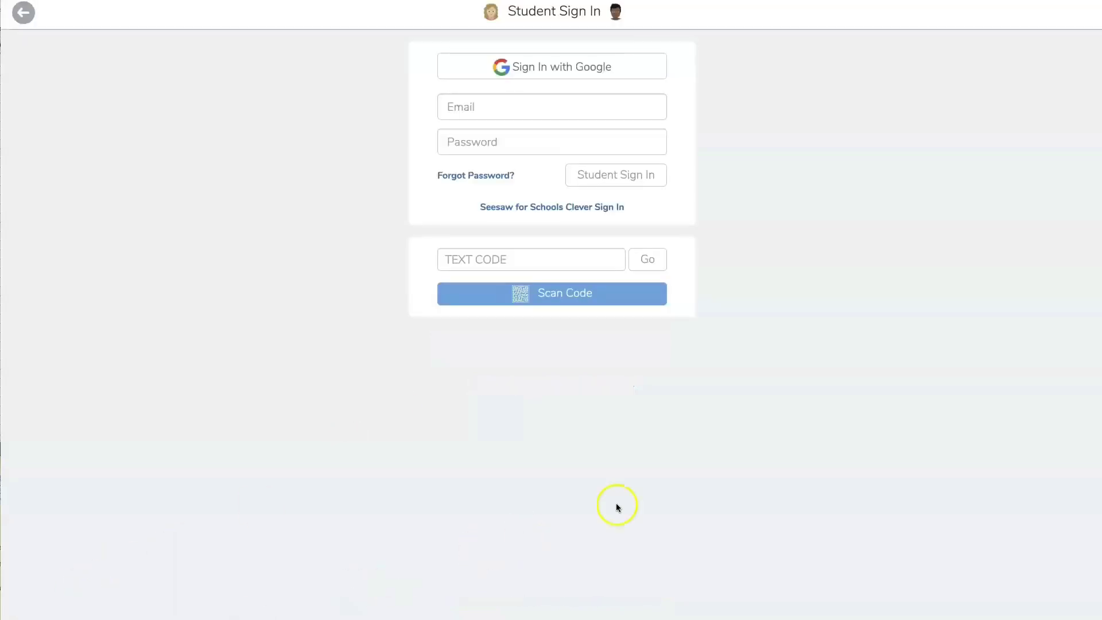
Step: Paste the class text code into the TEXT CODE field on the Student Sign In page
click(559, 259)
right_click(549, 256)
click(578, 331)
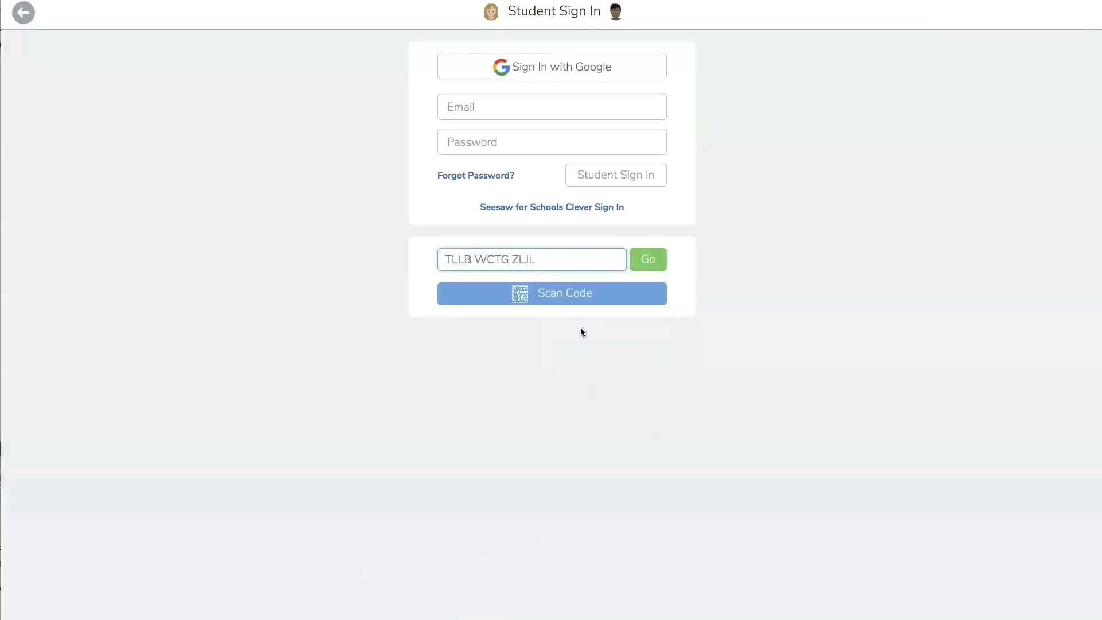
click(622, 299)
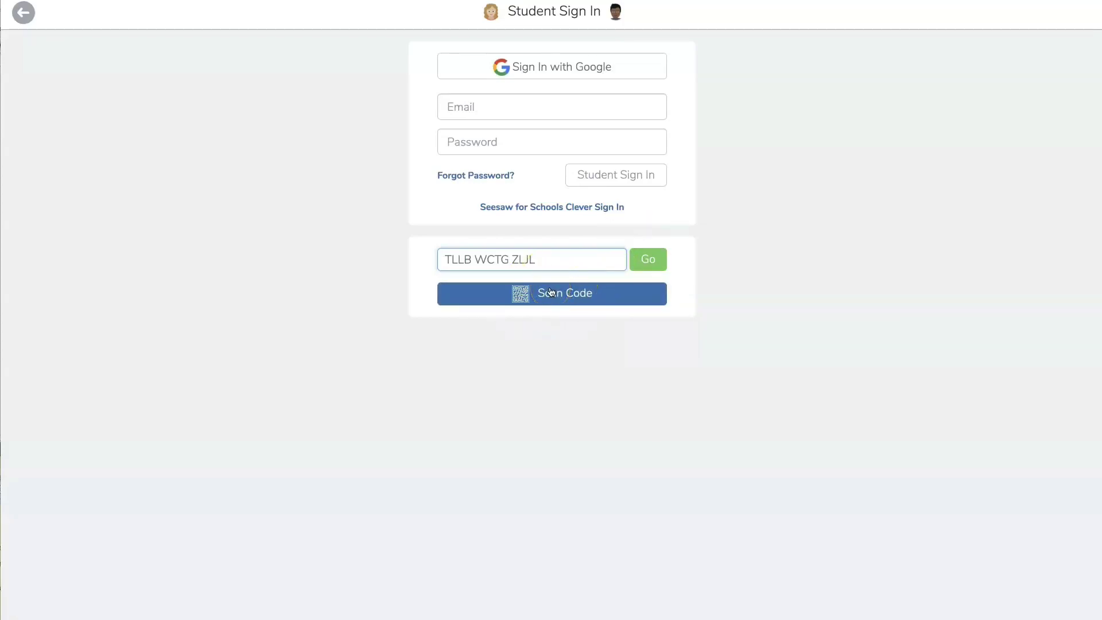
Step: Submit the code to join the Tutorial Class, then reload the Activities list awaiting response
click(651, 262)
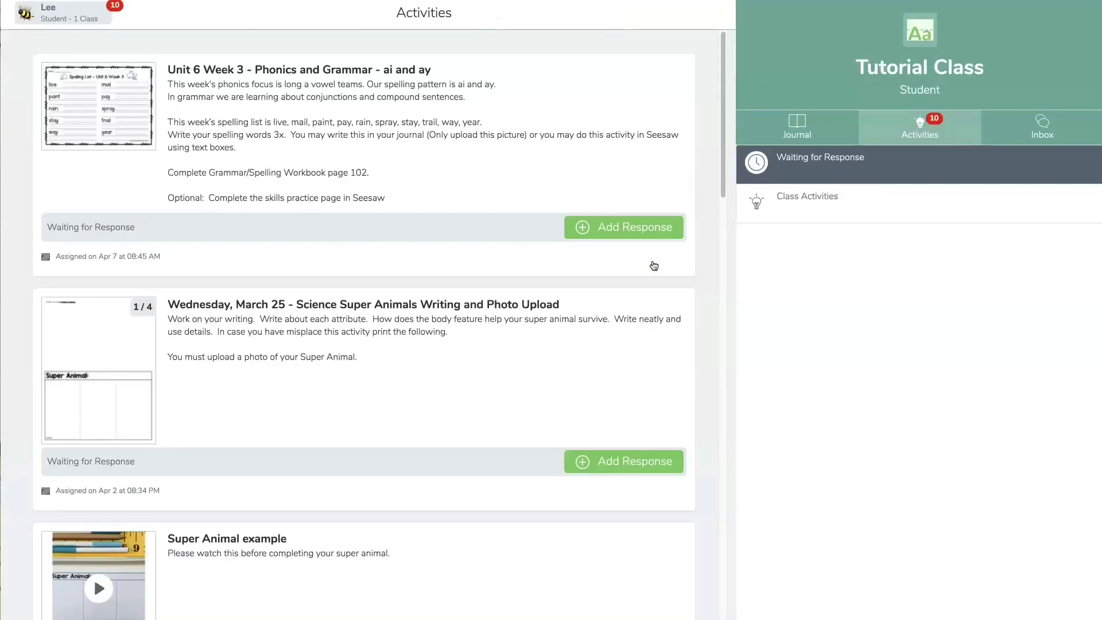
click(660, 269)
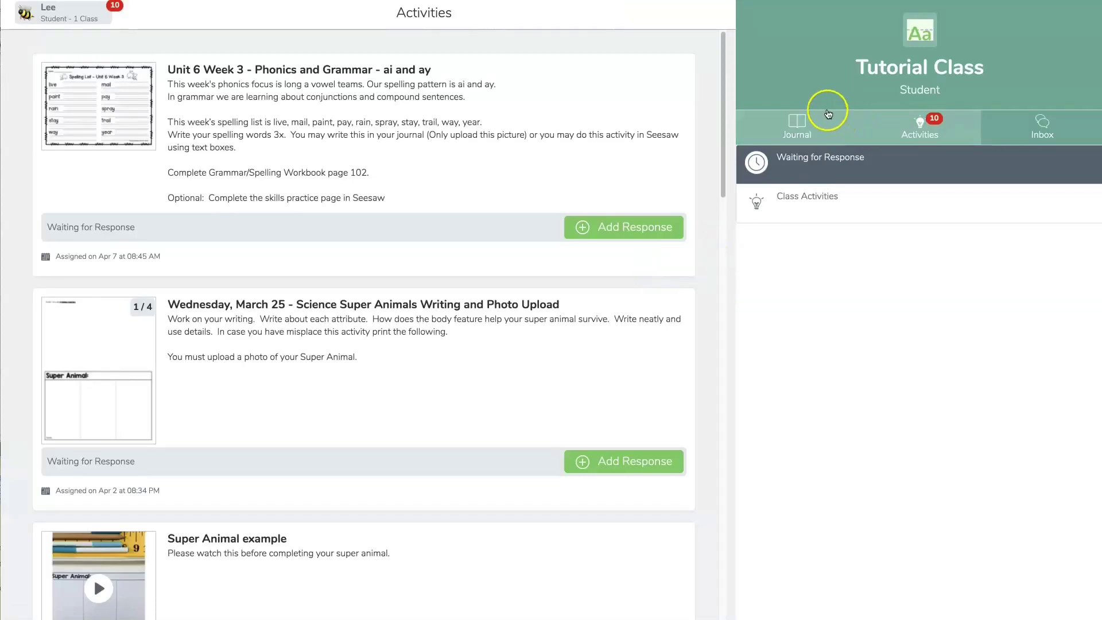
click(936, 129)
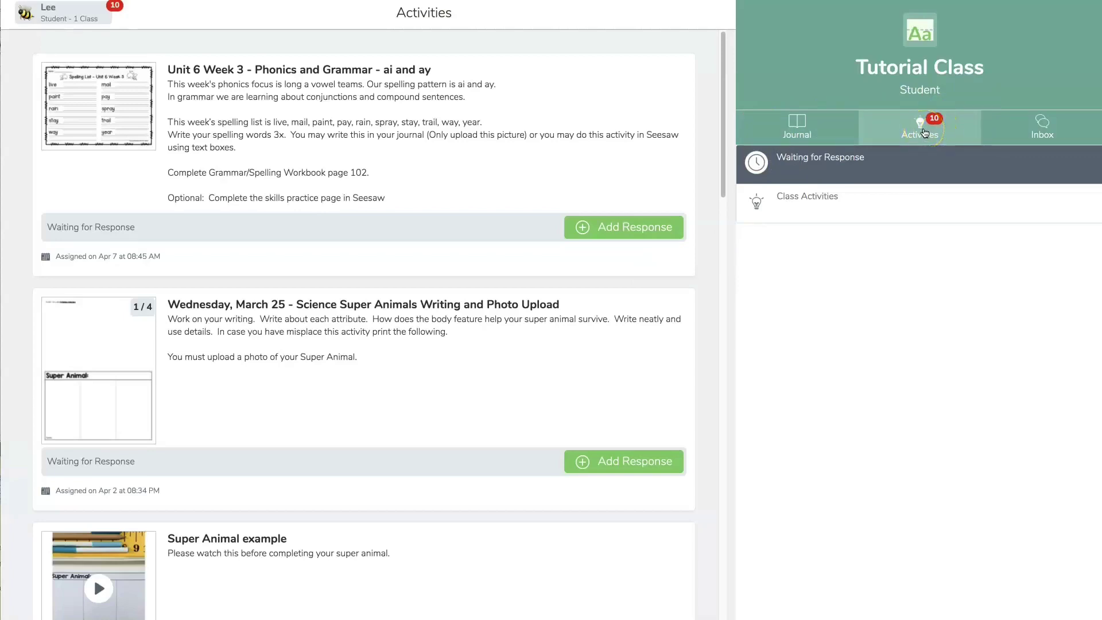
click(925, 133)
click(935, 135)
click(681, 227)
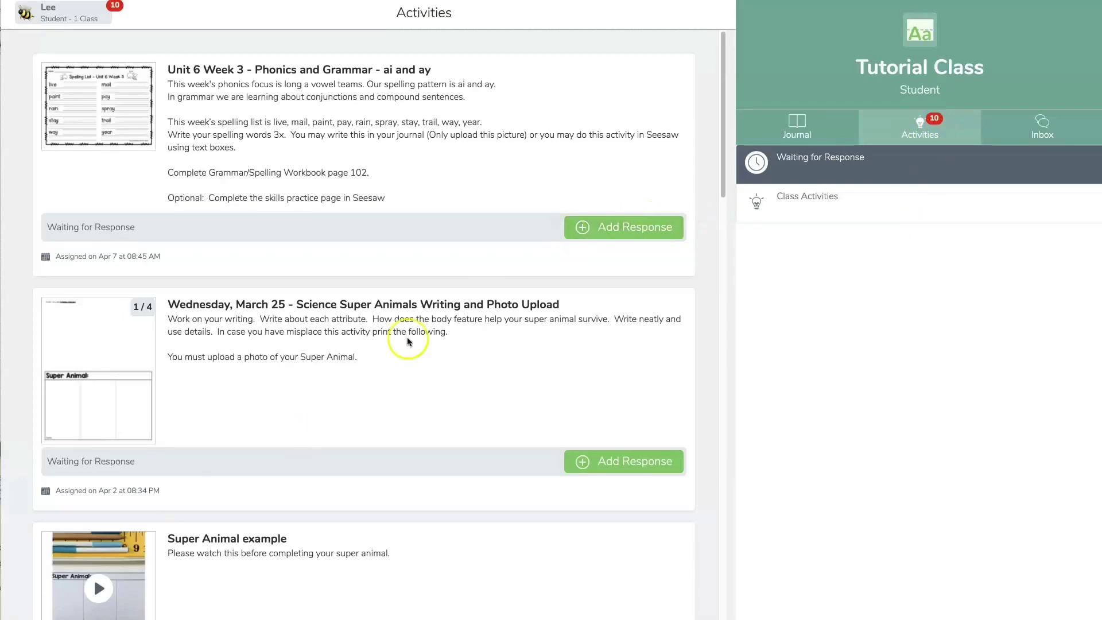
click(510, 124)
Step: Add a response to the Unit 6 Week 3 activity and review its instructions
click(623, 227)
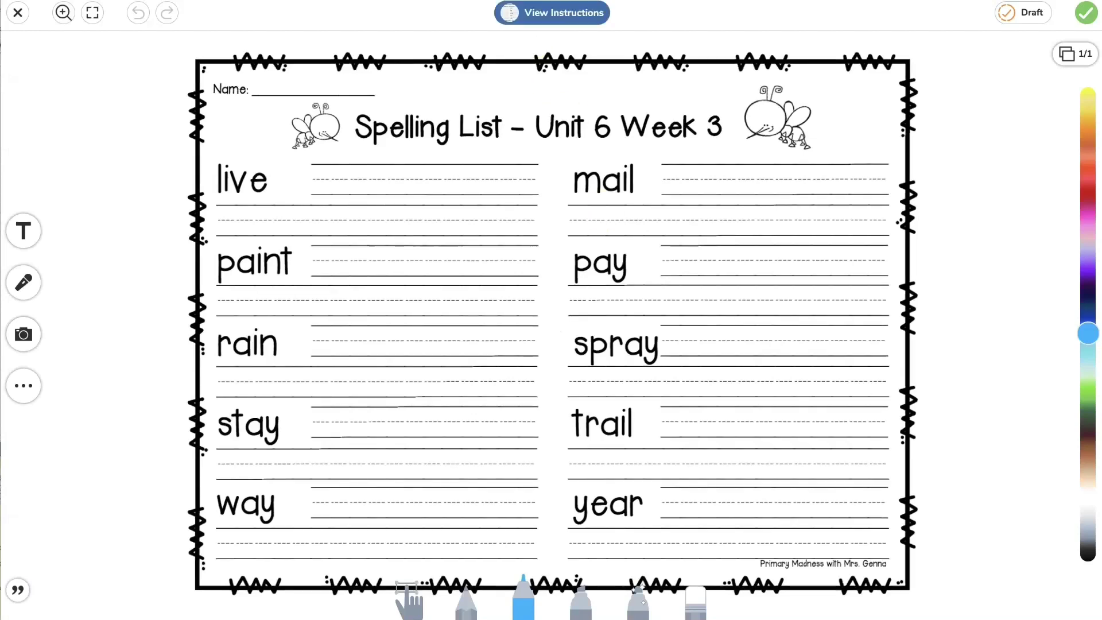
click(559, 14)
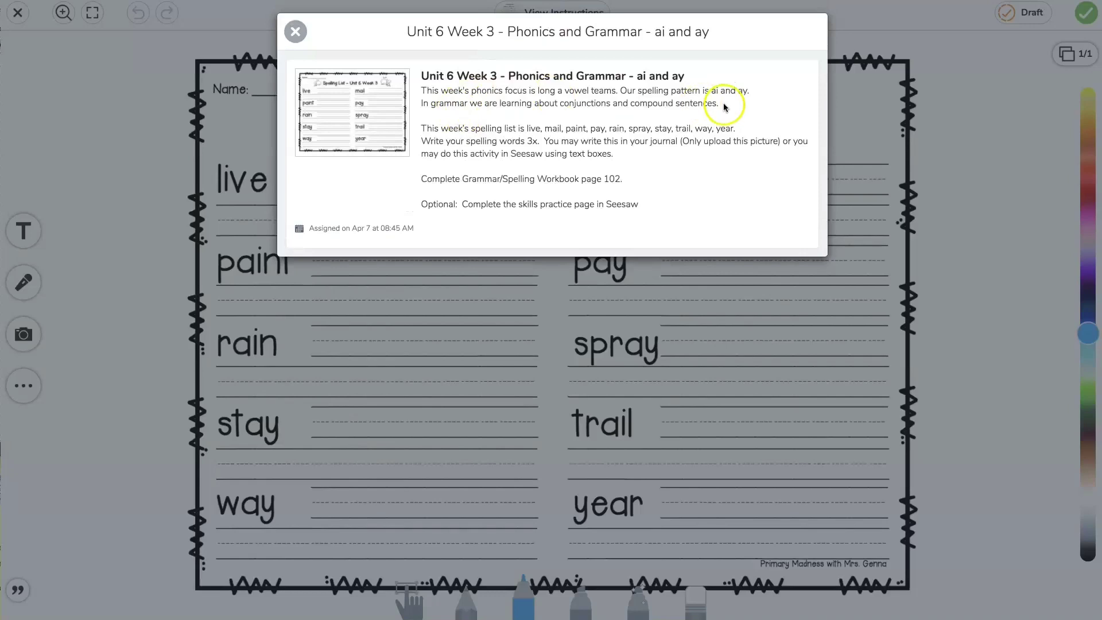
click(296, 32)
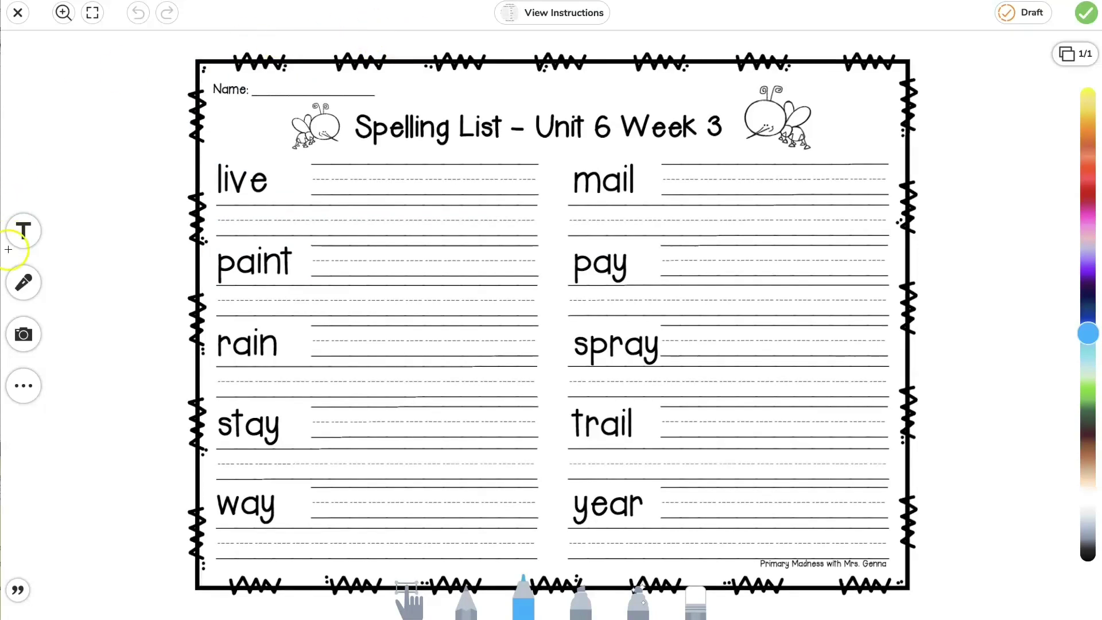
Step: Try out the text, voice, photo and shapes tools on the spelling worksheet
click(24, 232)
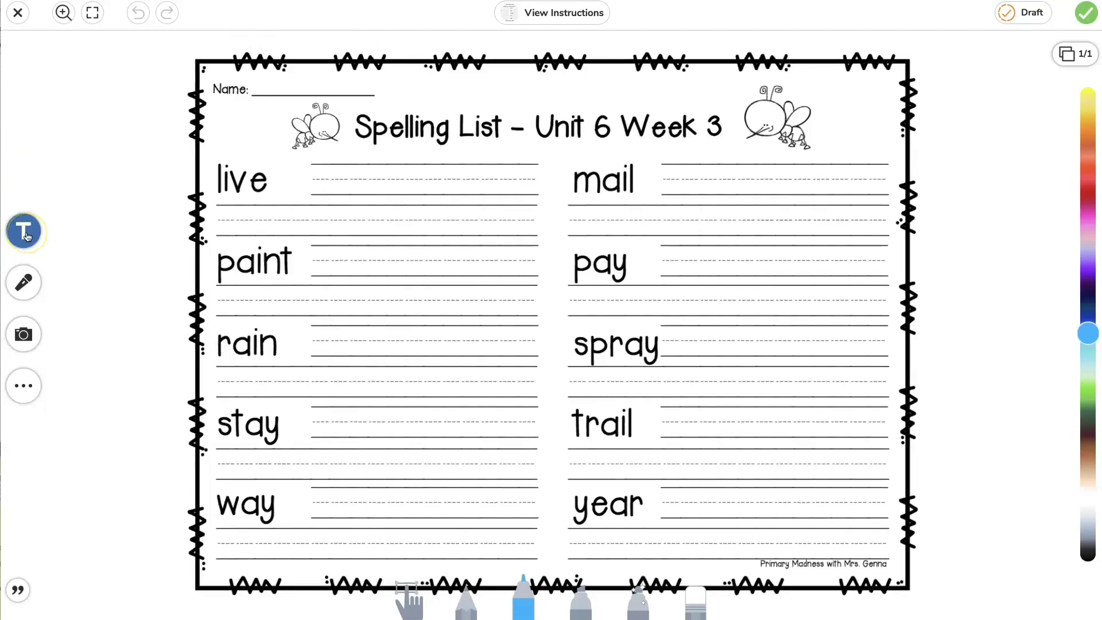
click(28, 292)
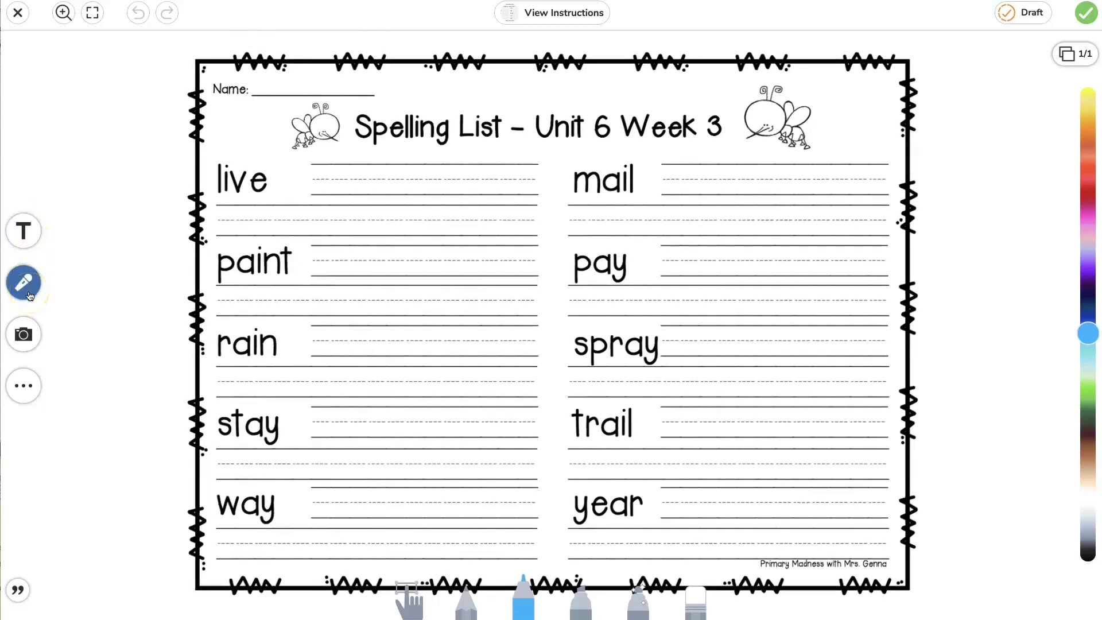
click(24, 339)
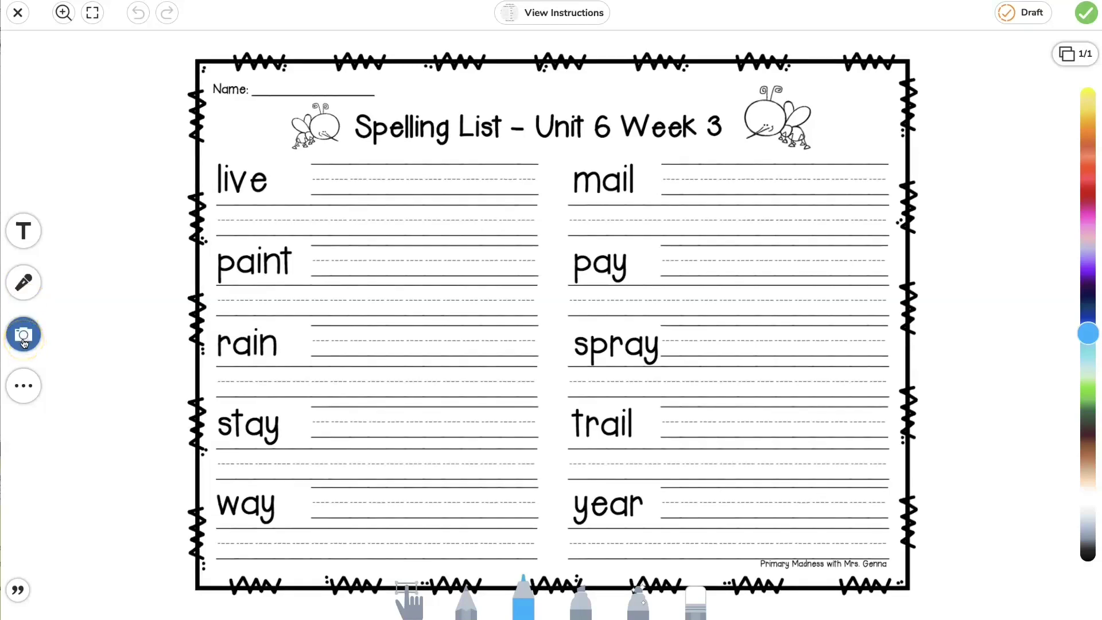
click(23, 386)
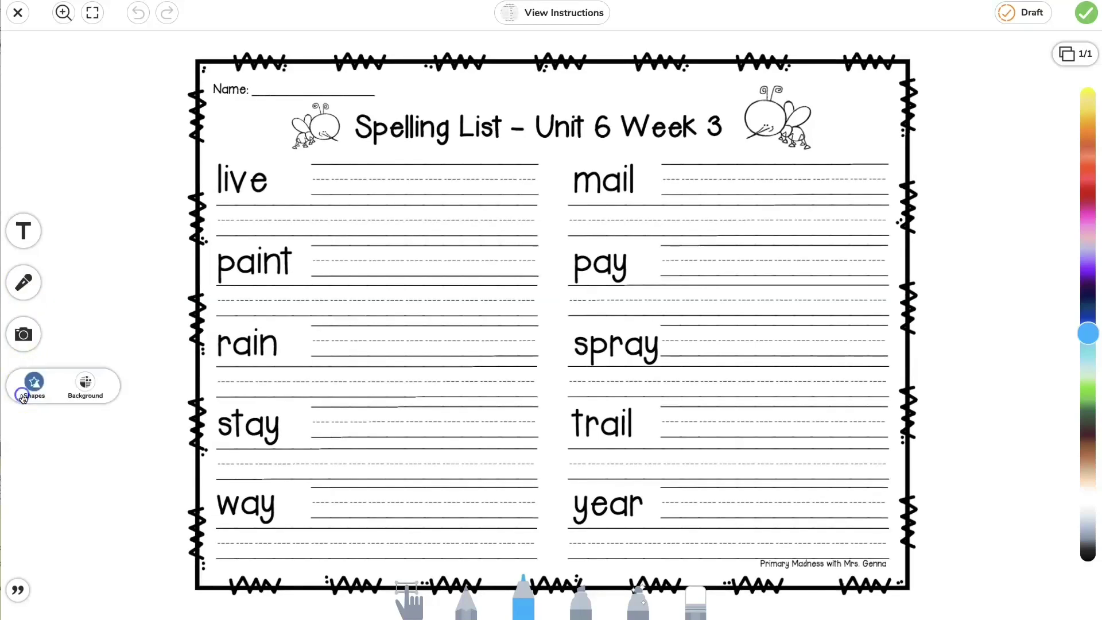
click(34, 430)
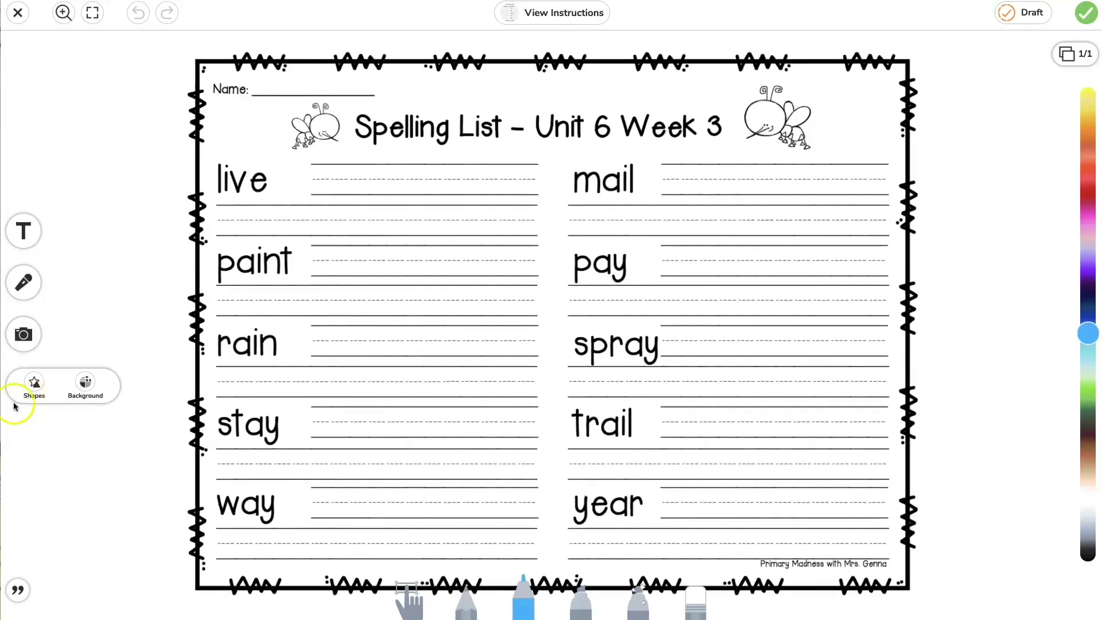
click(33, 402)
click(87, 409)
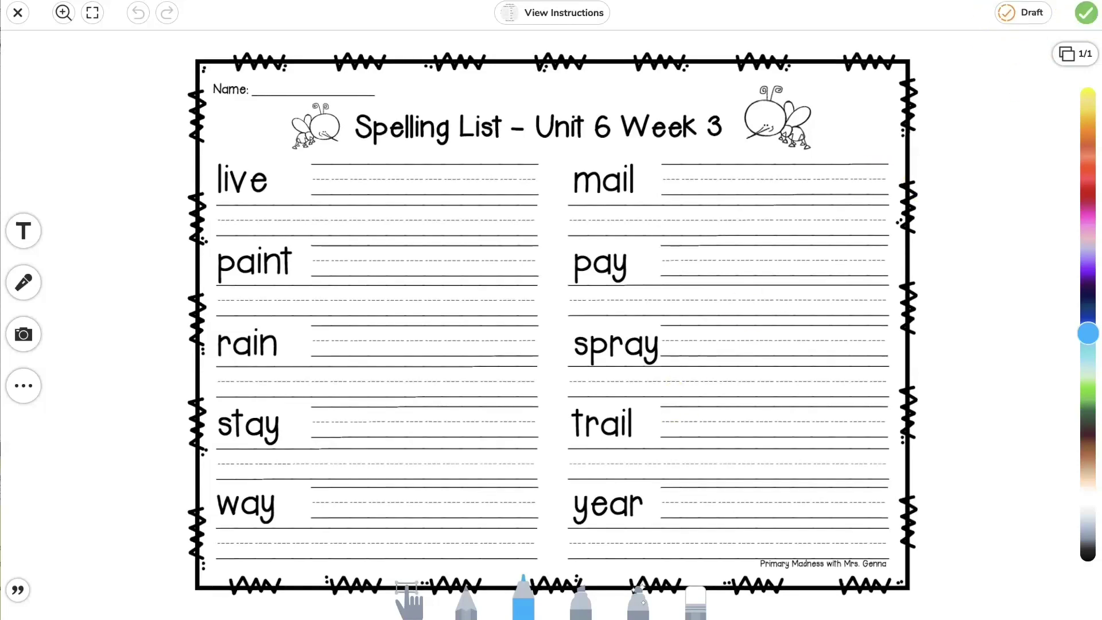
click(1088, 14)
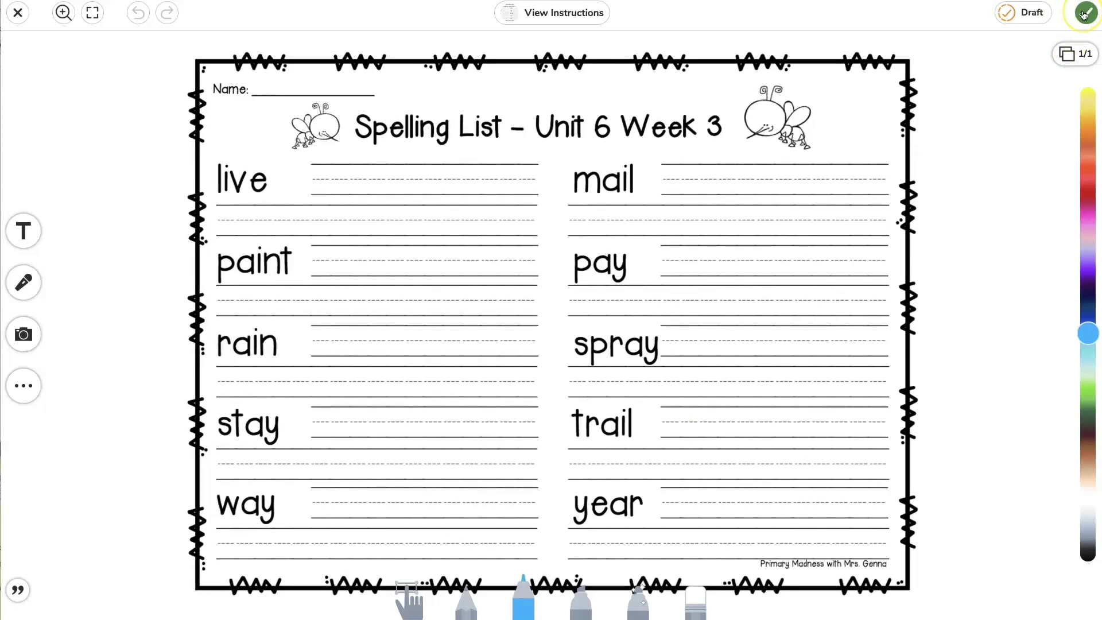
Step: Add a text box reading 'live live live' beside the live row
click(466, 613)
click(24, 230)
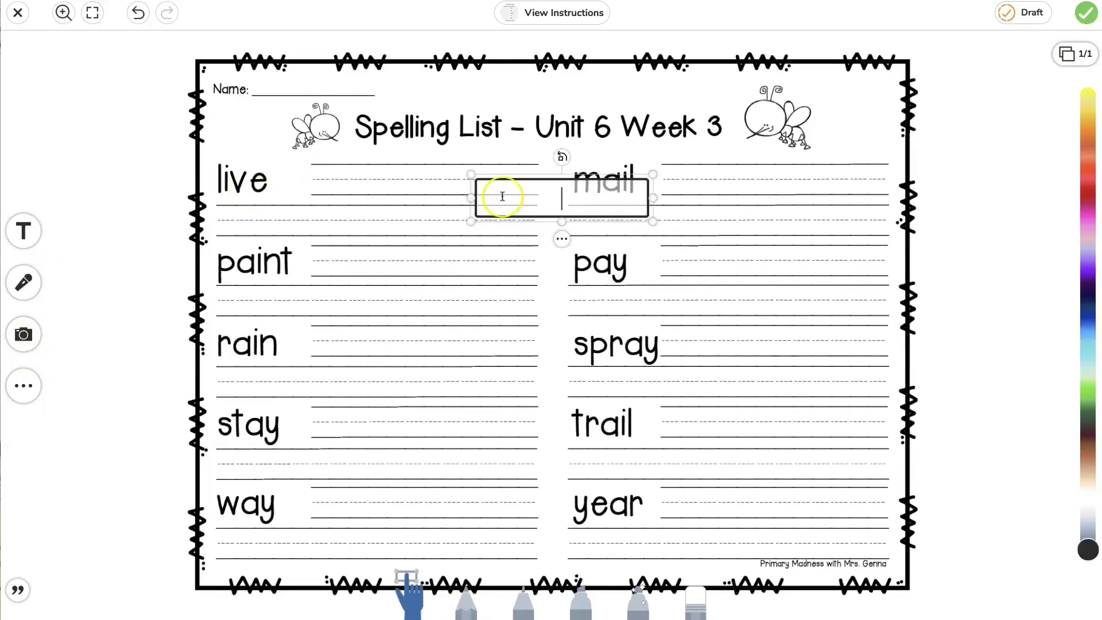
text(live)
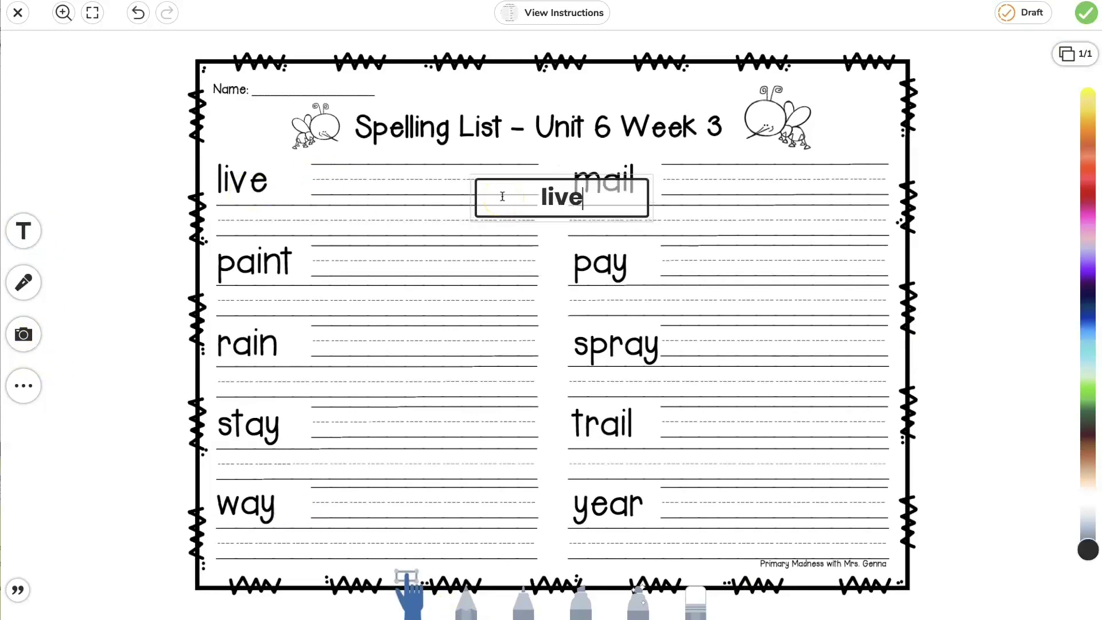
text(  live)
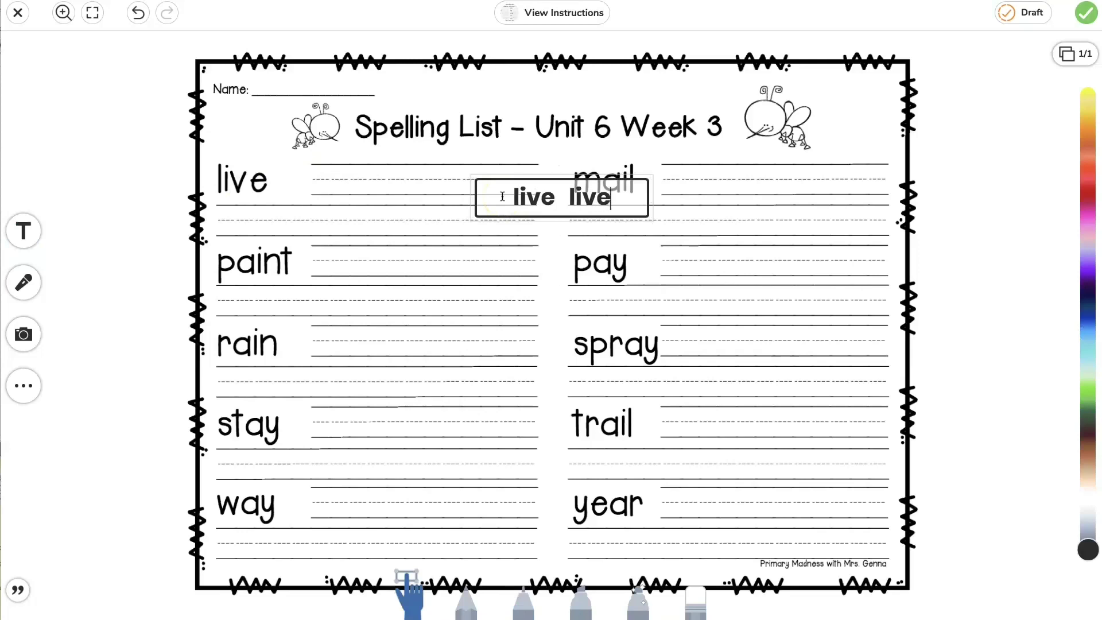
text( live)
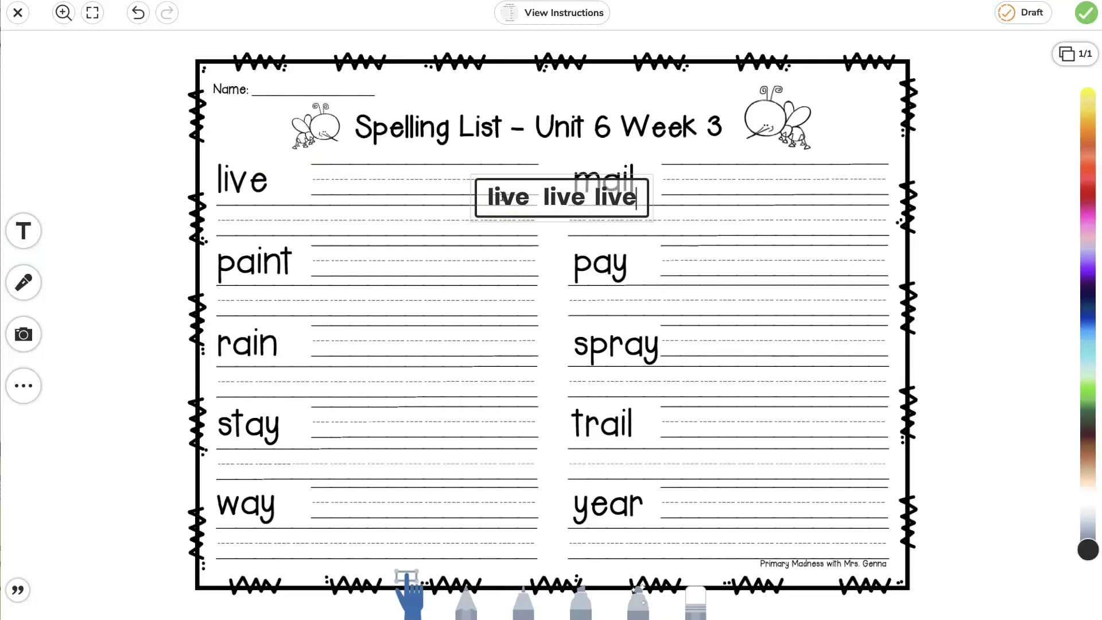
double_click(562, 190)
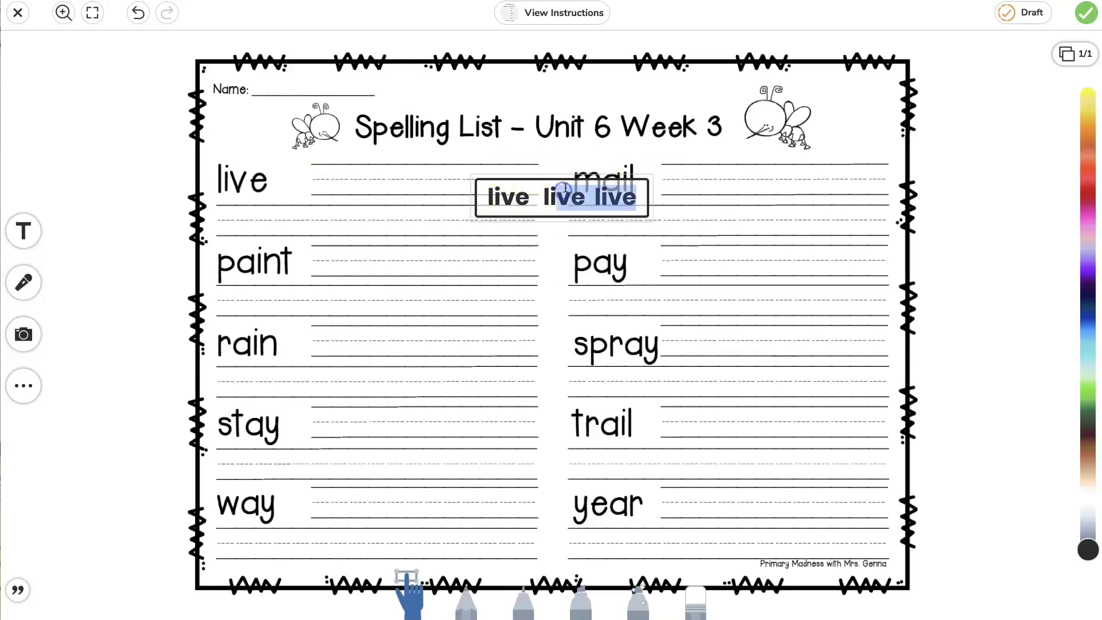
click(698, 176)
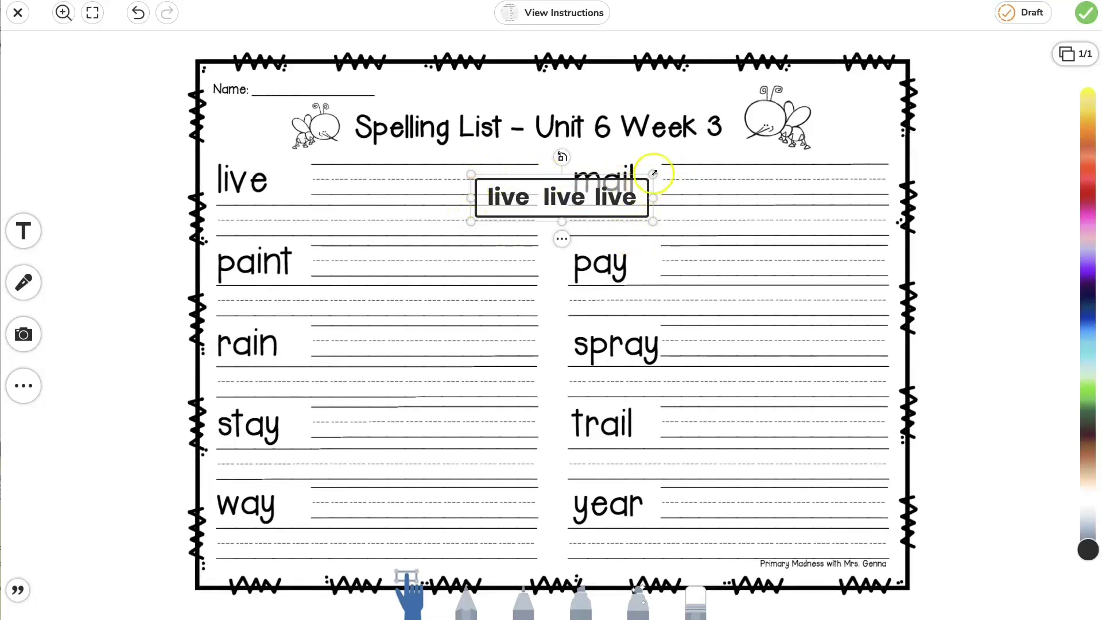
Step: Turn the text box upright, shrink it and widen it across the line beside 'live'
click(562, 156)
drag(520, 198, 554, 221)
click(572, 190)
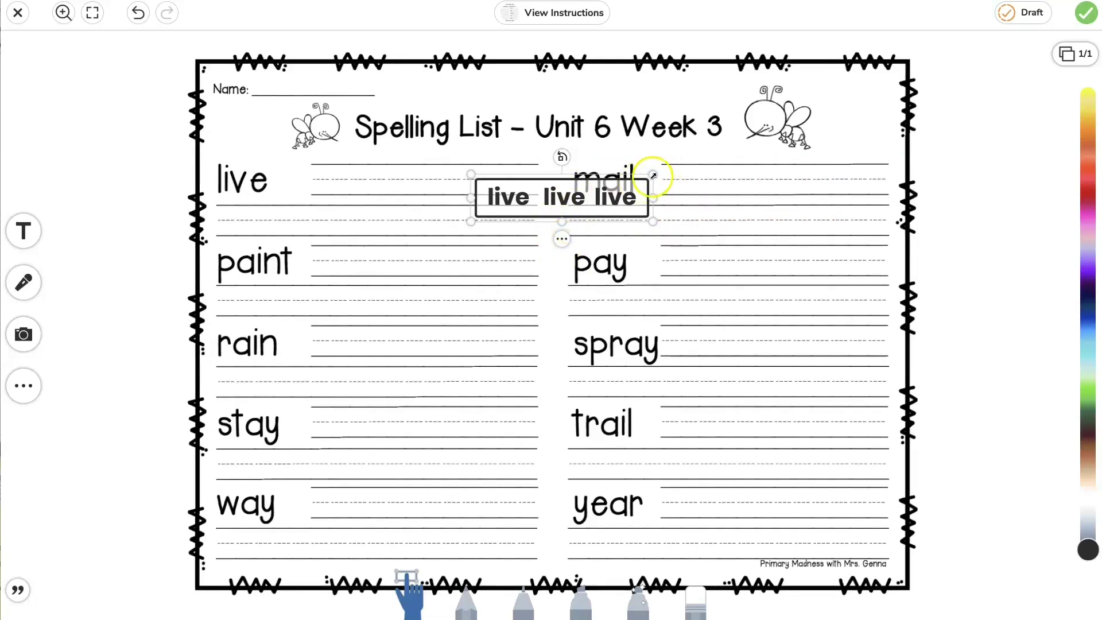
drag(655, 173, 391, 172)
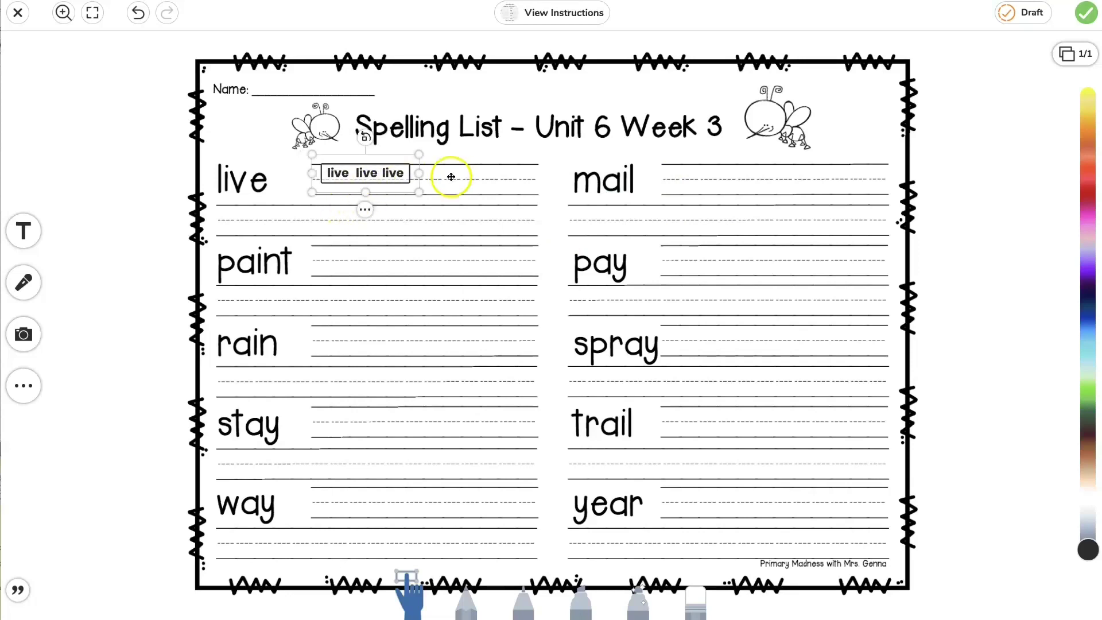
drag(410, 173, 496, 177)
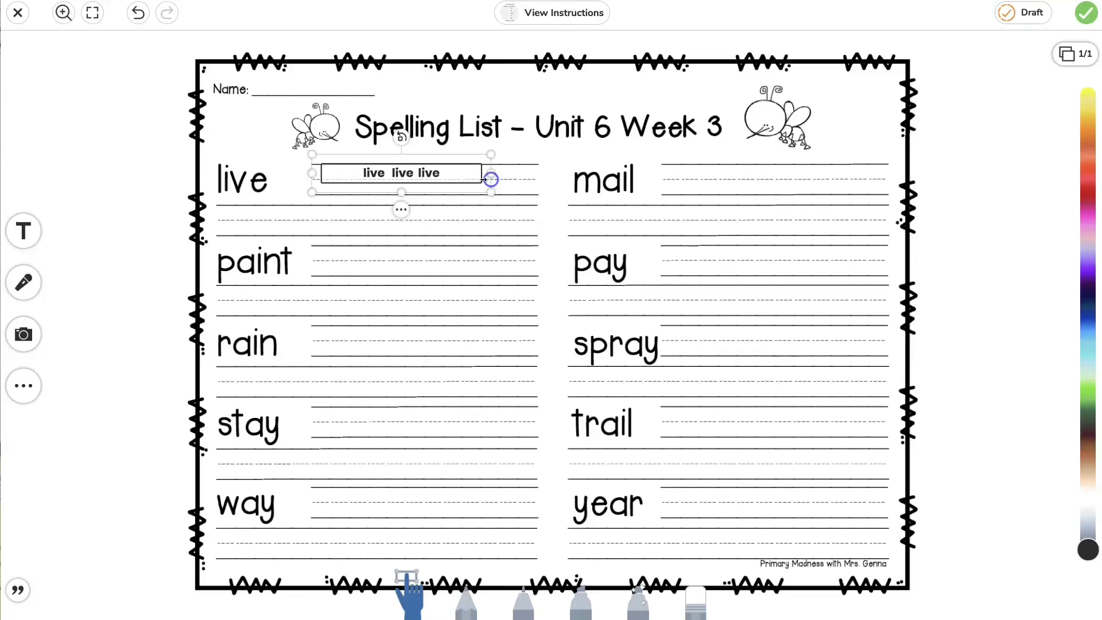
Step: Try the Feather, Newspaper and Narrow fonts, then set the text back to Classic
click(401, 210)
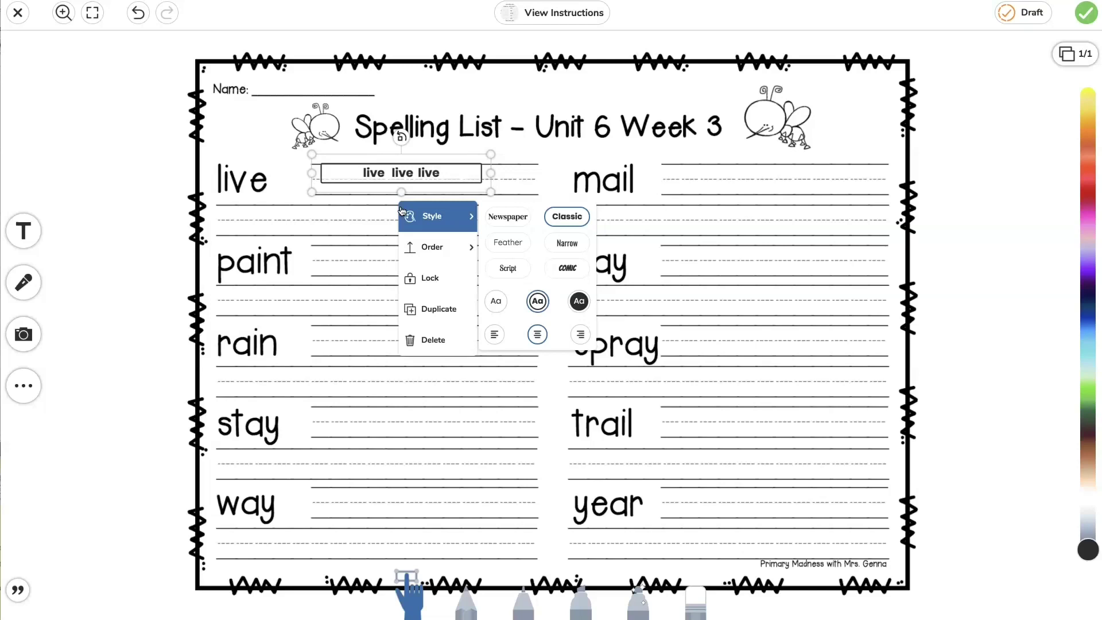
click(465, 216)
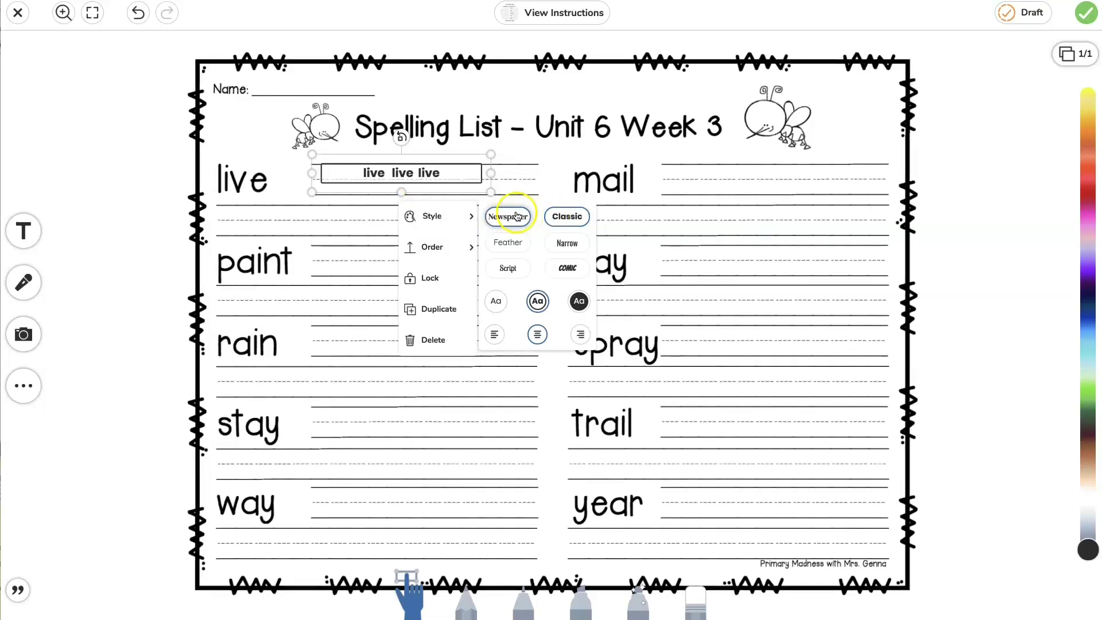
click(511, 242)
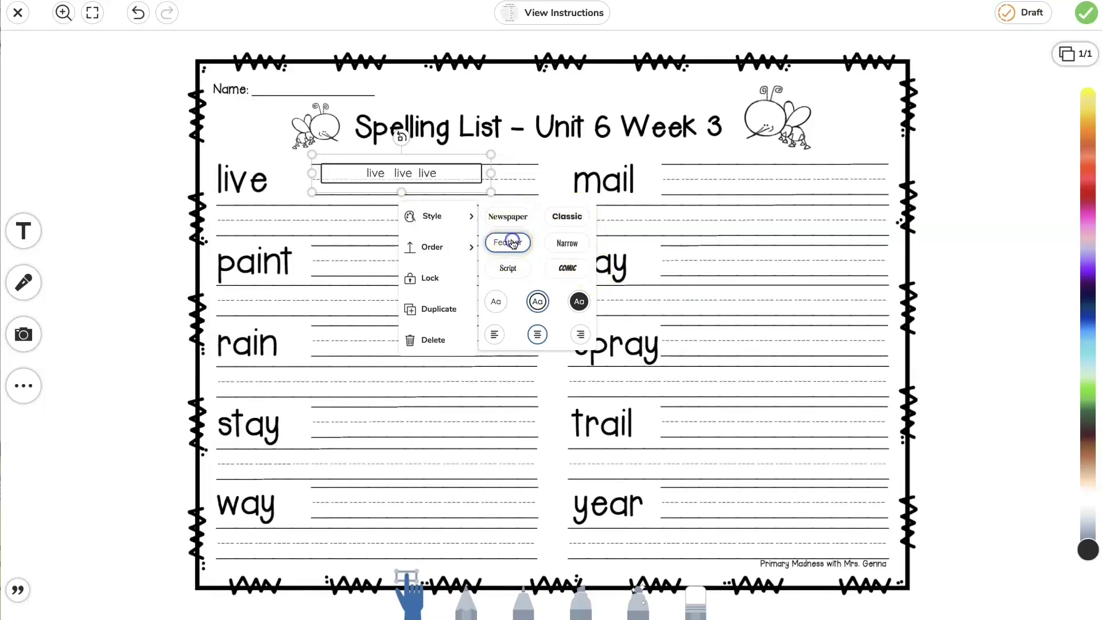
click(512, 217)
click(569, 244)
click(568, 216)
Step: Try background and alignment options, ending with plain, left-aligned text without a dark fill
click(496, 303)
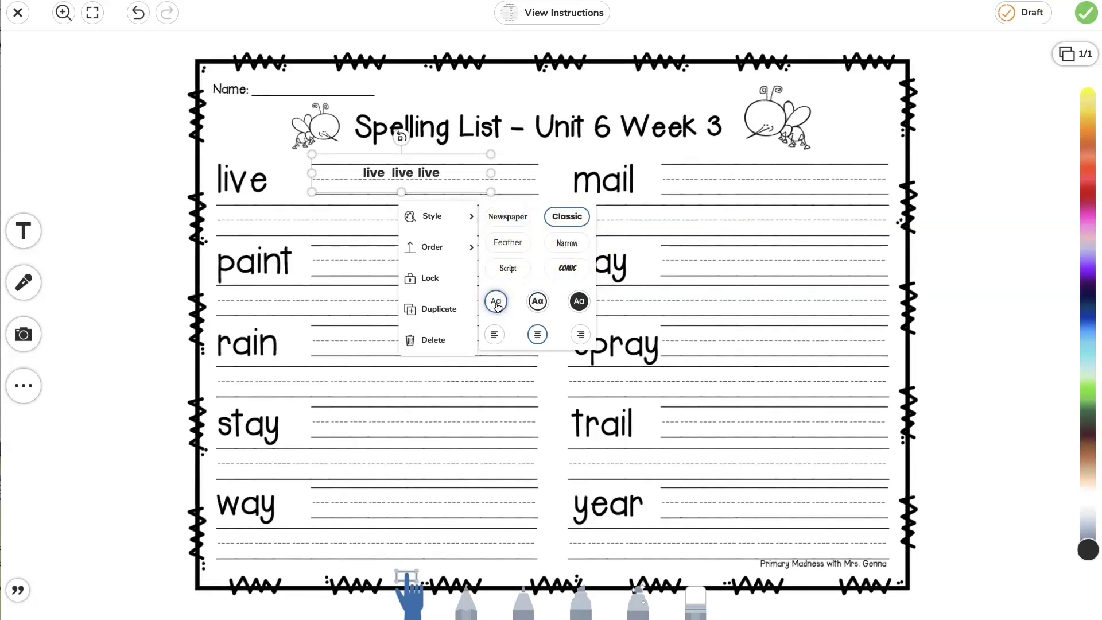
click(580, 302)
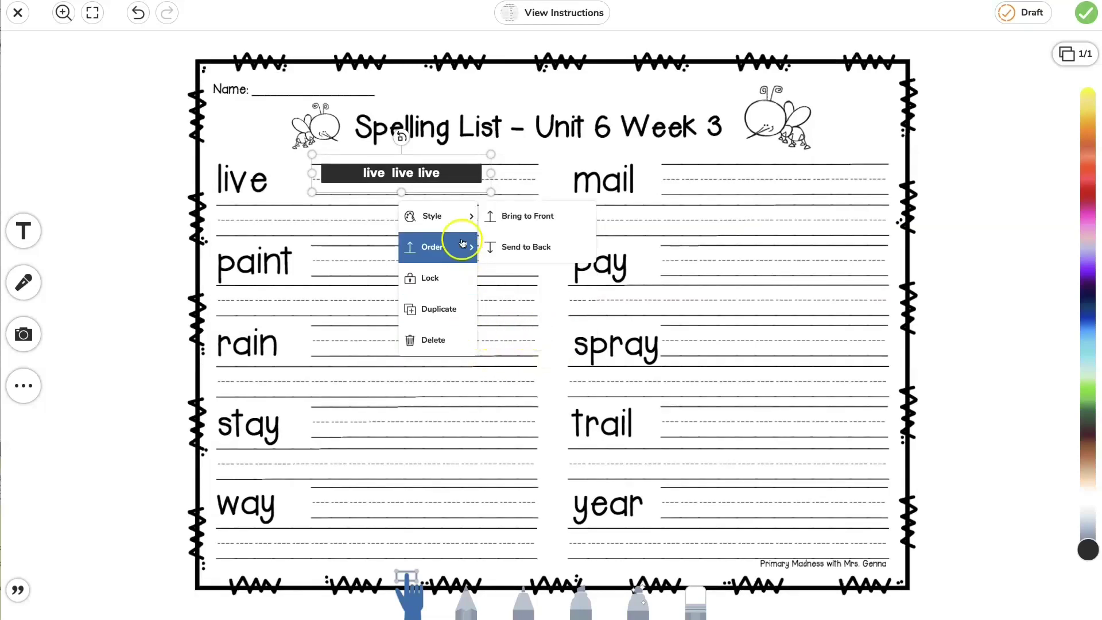
click(494, 336)
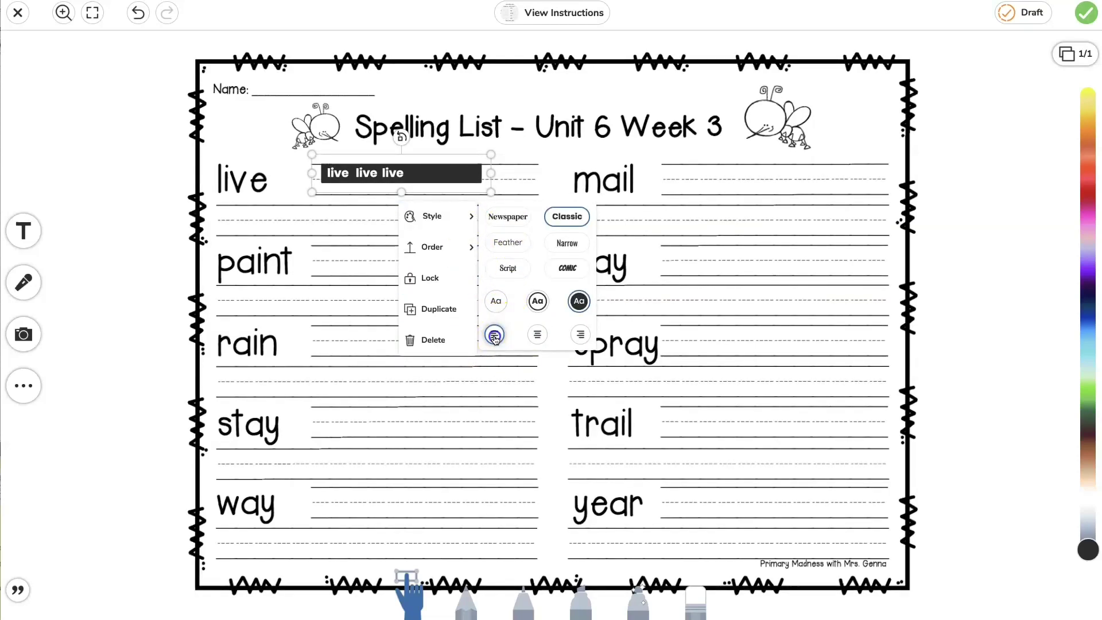
click(537, 334)
click(580, 335)
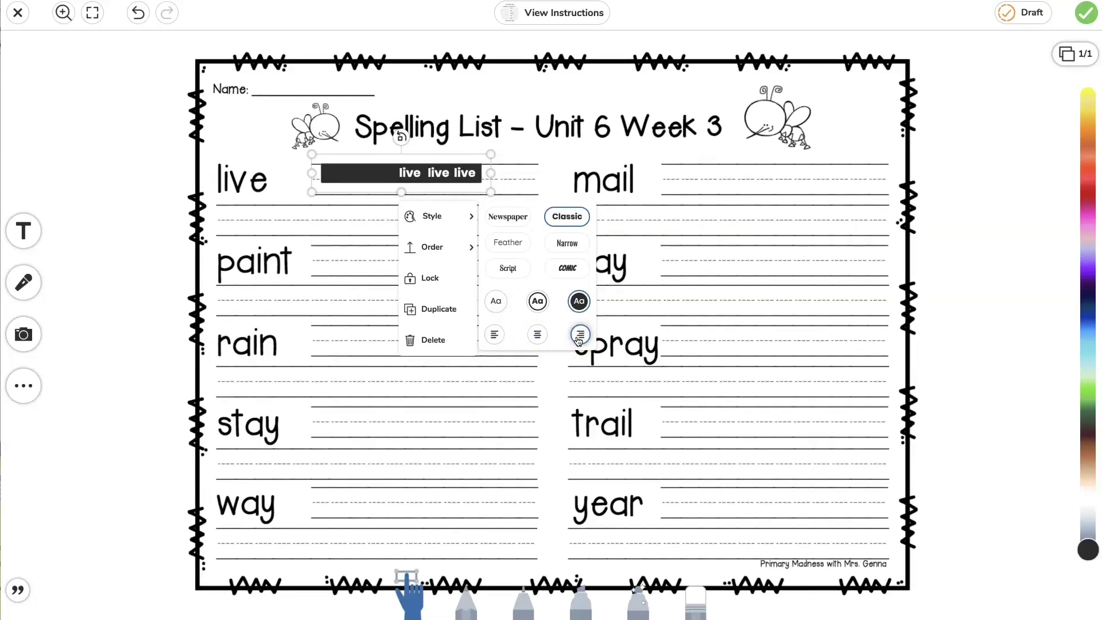
click(496, 302)
click(494, 336)
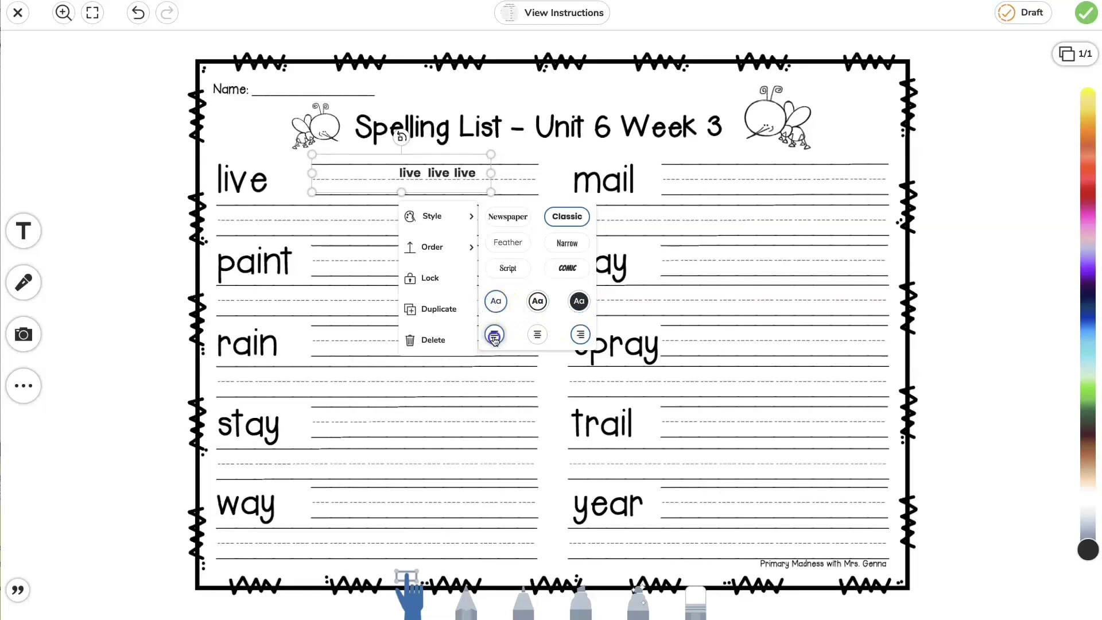
Step: Duplicate the text box, delete the copy and reselect the original
click(437, 308)
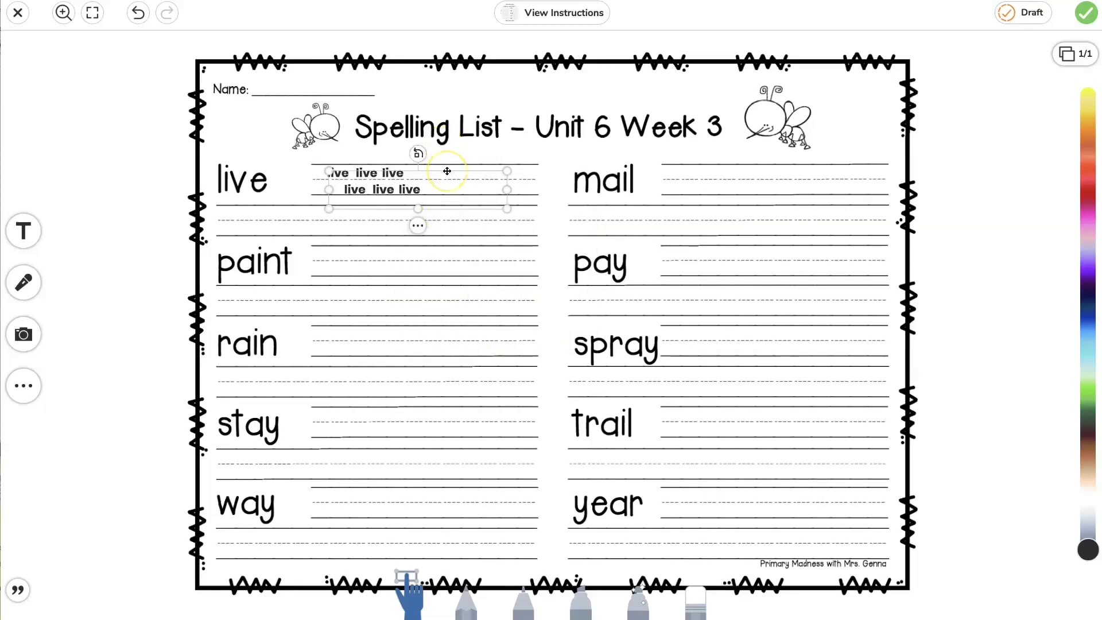
click(419, 227)
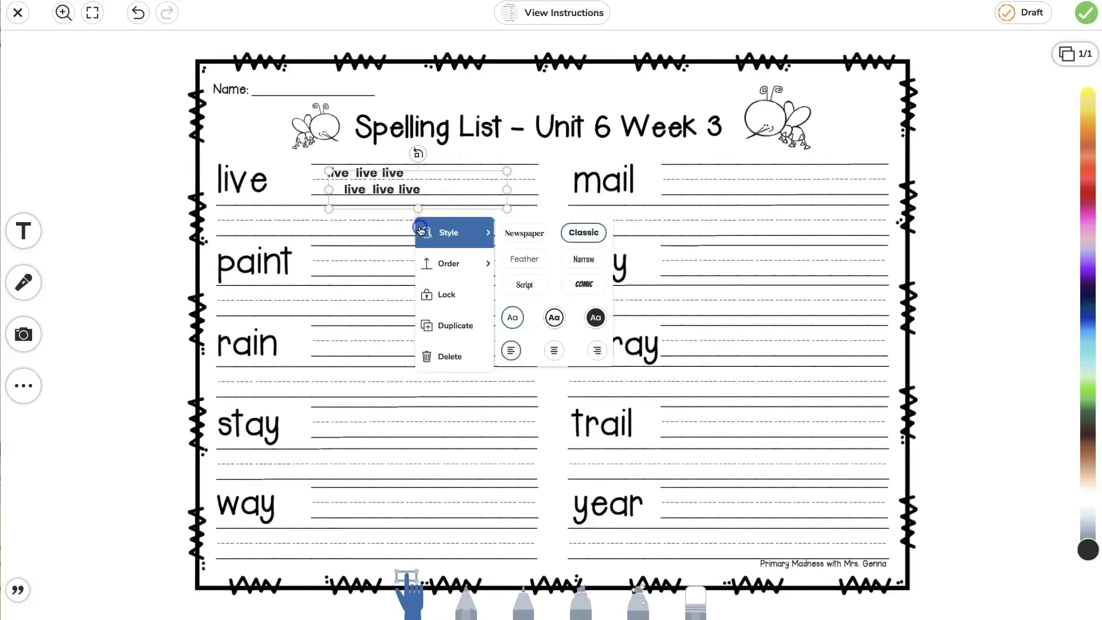
click(442, 357)
click(380, 186)
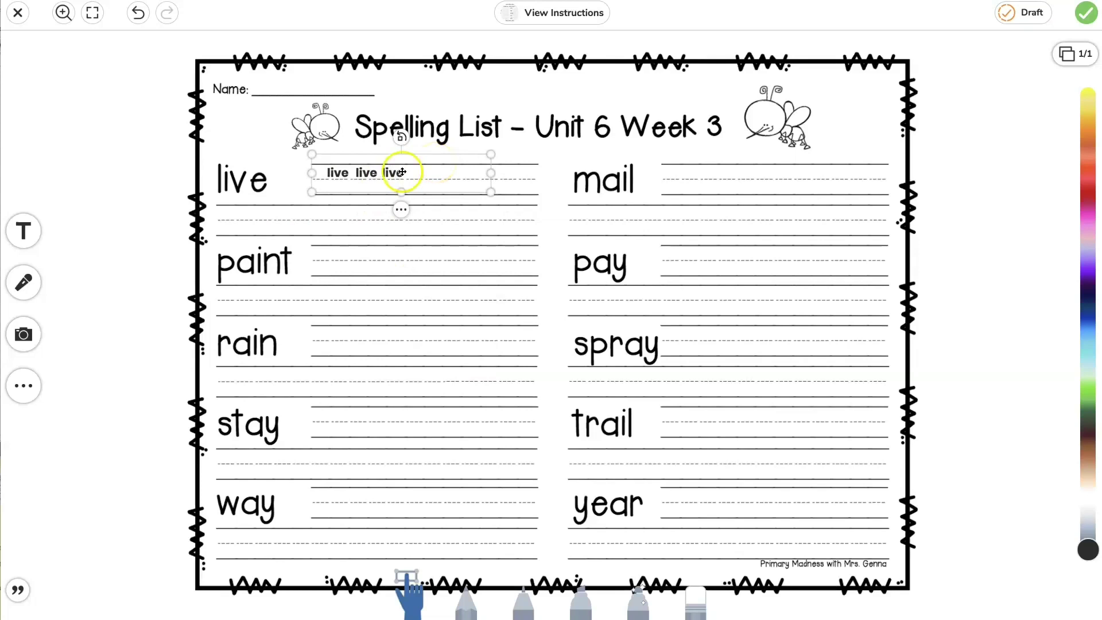
Step: Bring the 'live live live' text box to the front via Order
click(402, 210)
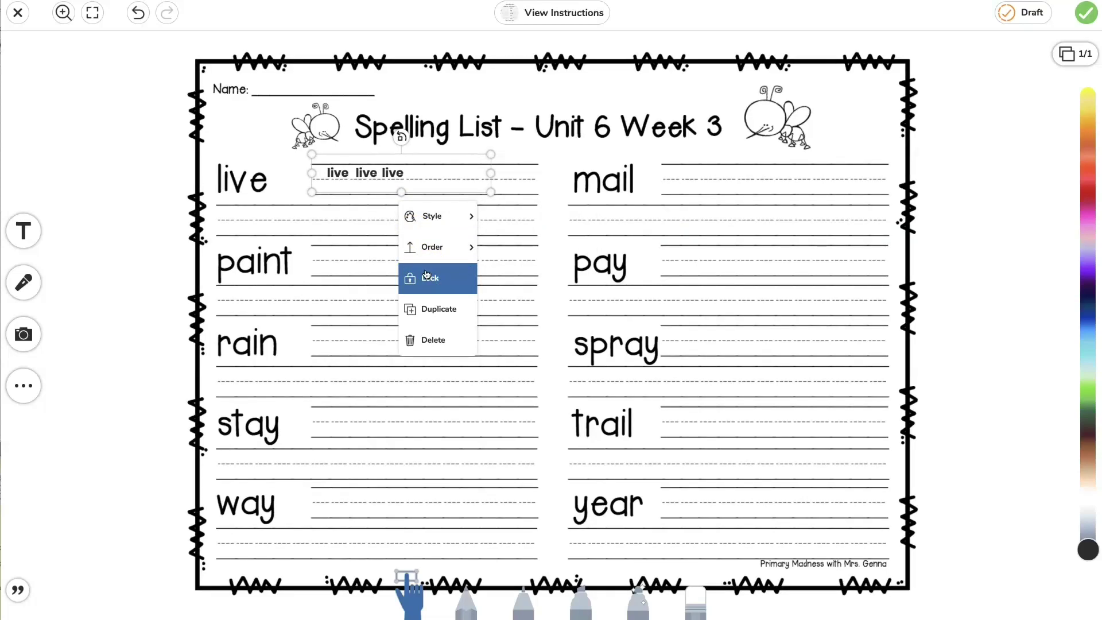
click(432, 248)
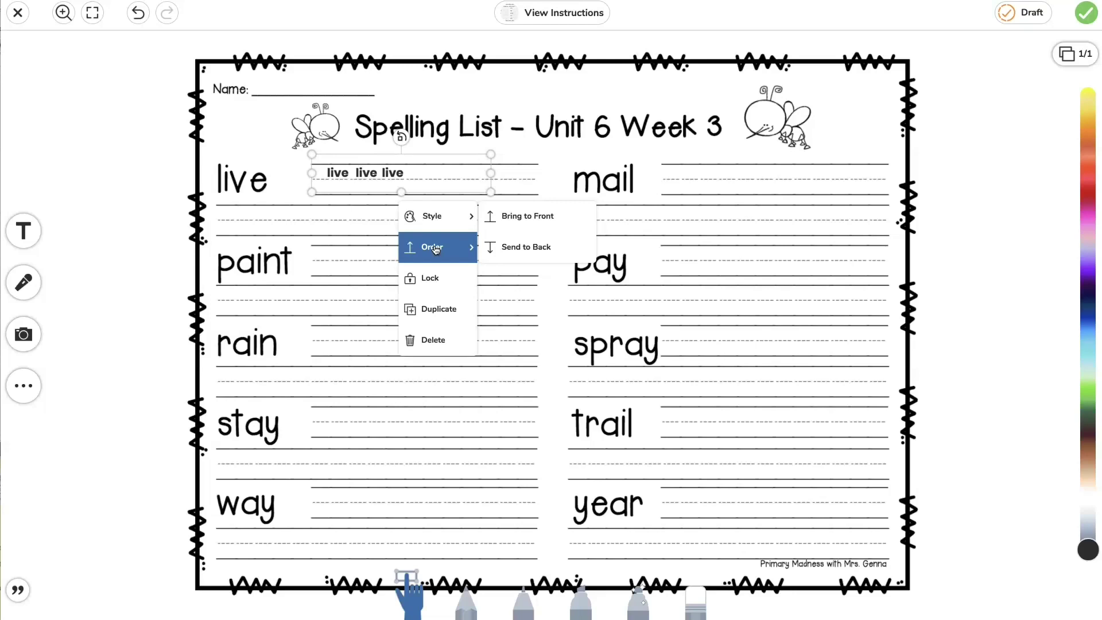
click(445, 248)
click(520, 215)
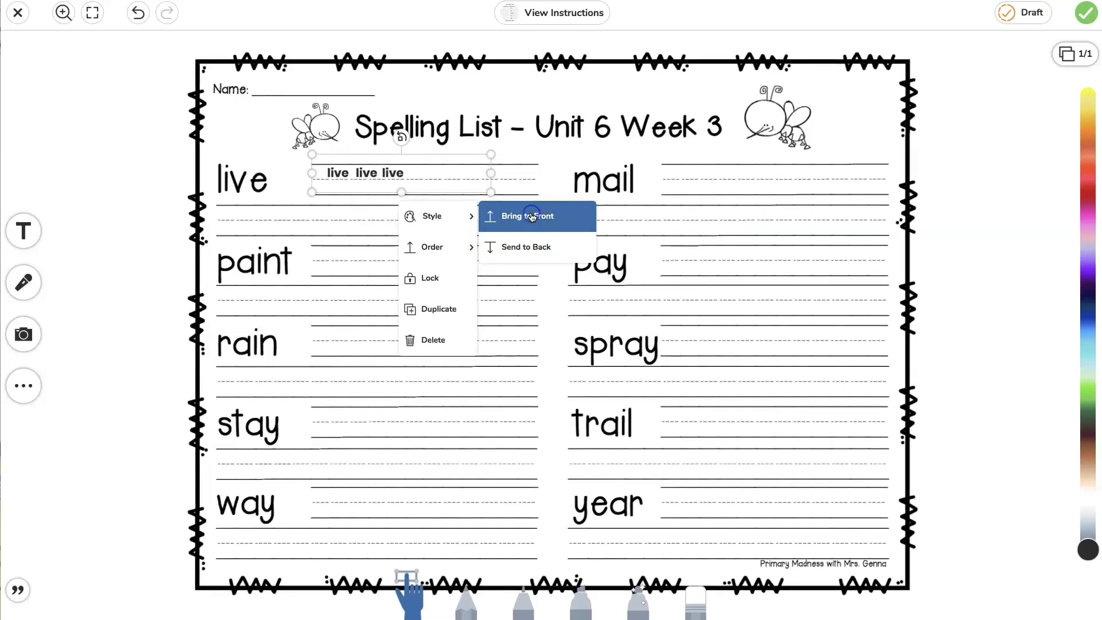
click(532, 217)
Step: Deselect the text and submit the finished worksheet with the green check
click(859, 345)
click(718, 312)
click(977, 288)
click(979, 236)
click(1039, 168)
click(1086, 13)
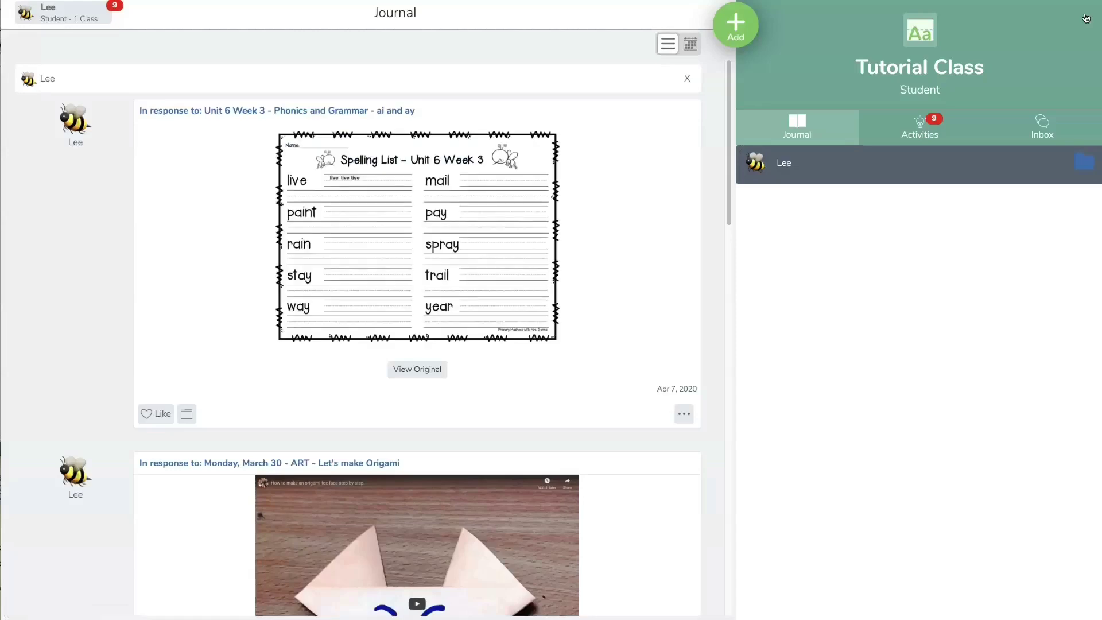
Step: Check the Journal, then browse the Activities list for the Pete Saves the Day reading
click(1055, 25)
click(919, 124)
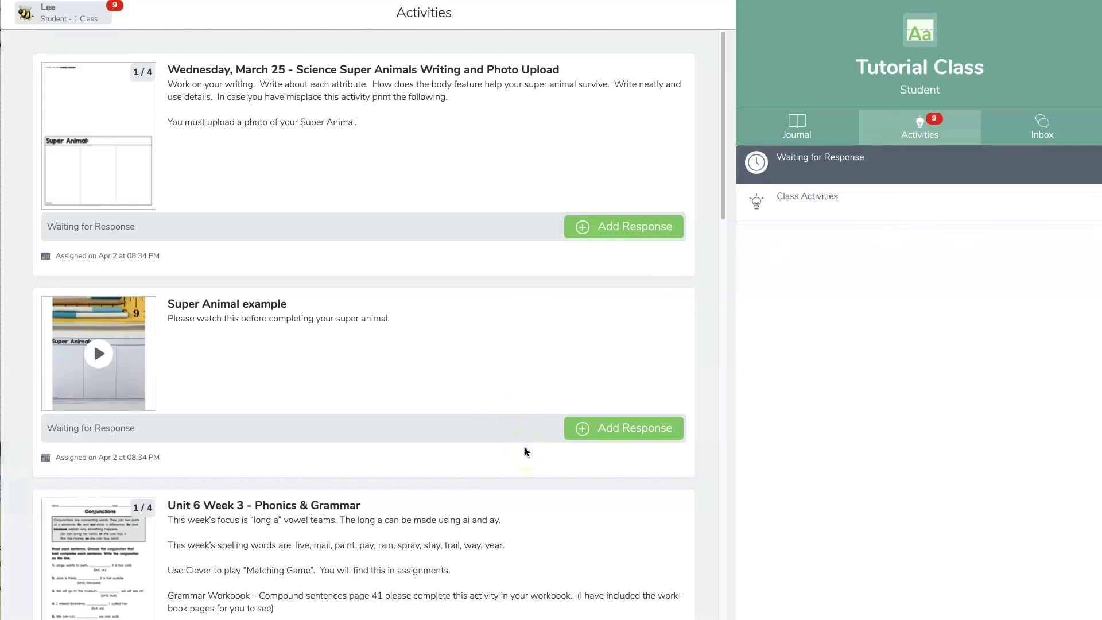
scroll(526, 452, down, 2)
scroll(526, 452, up, 2)
click(787, 139)
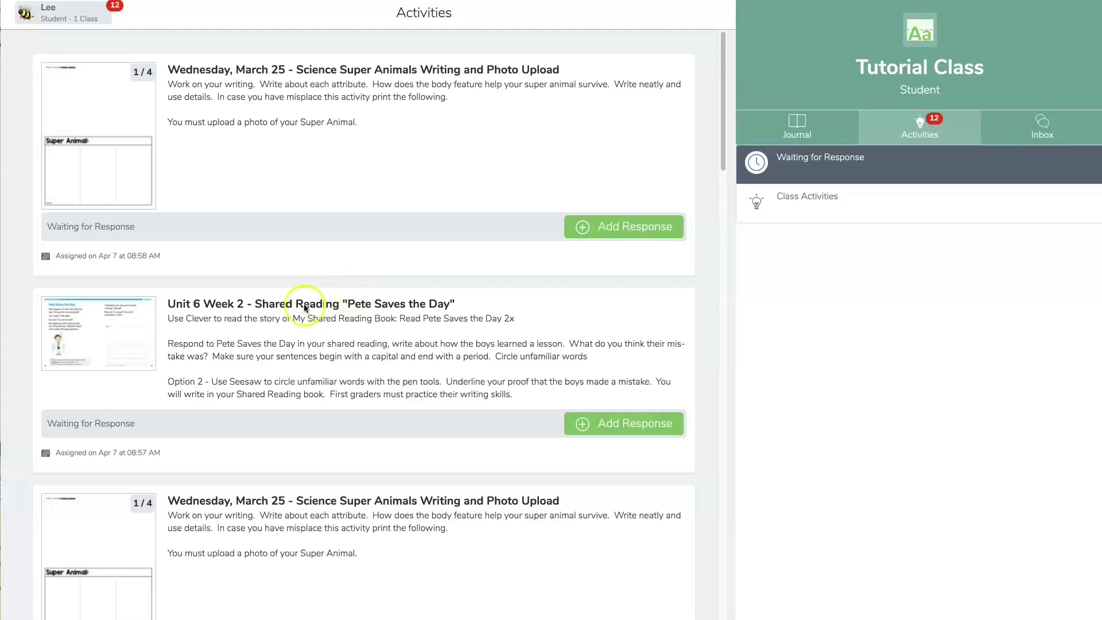
Step: Add a response to Pete Saves the Day and review its instructions
click(629, 424)
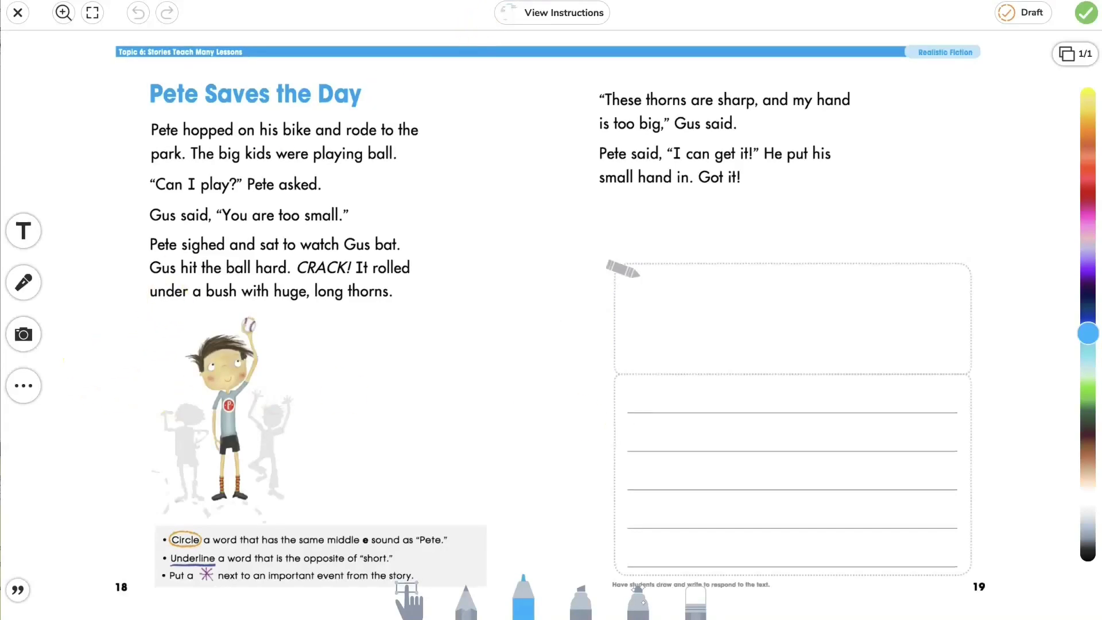
click(561, 14)
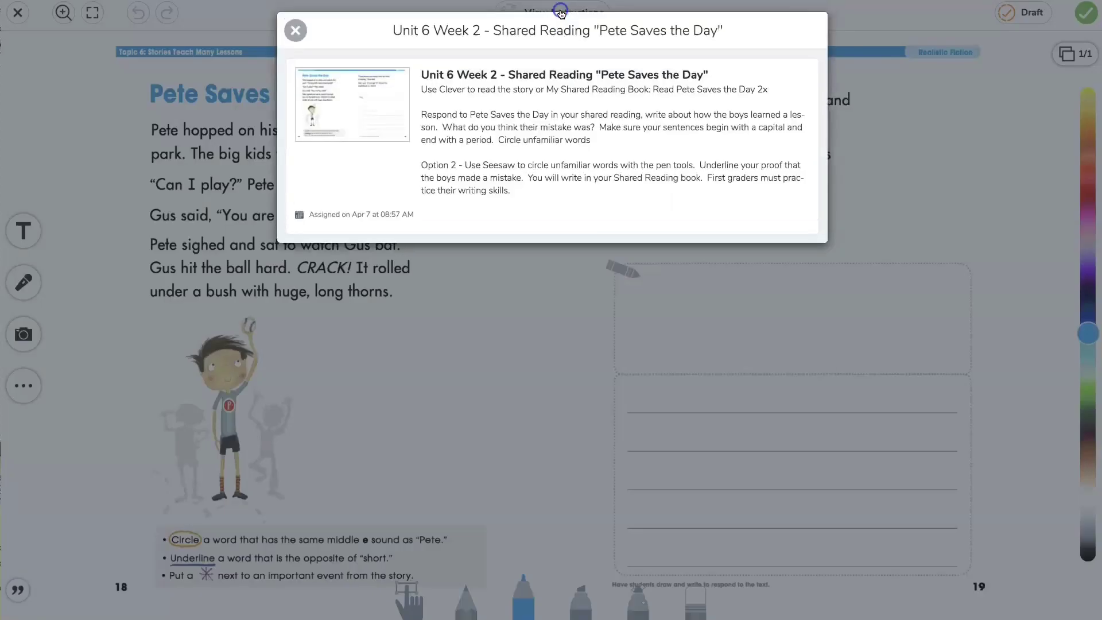
click(297, 31)
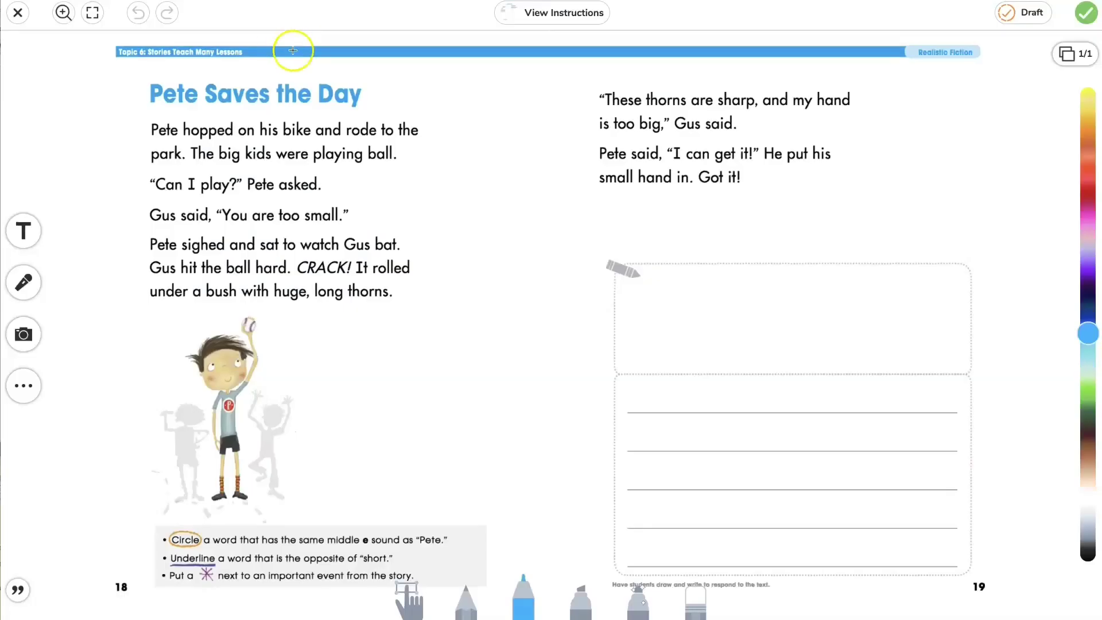
Step: Circle 'sighed' with the orange pencil and erase the stray circle near 'rolled'
click(467, 599)
click(1088, 142)
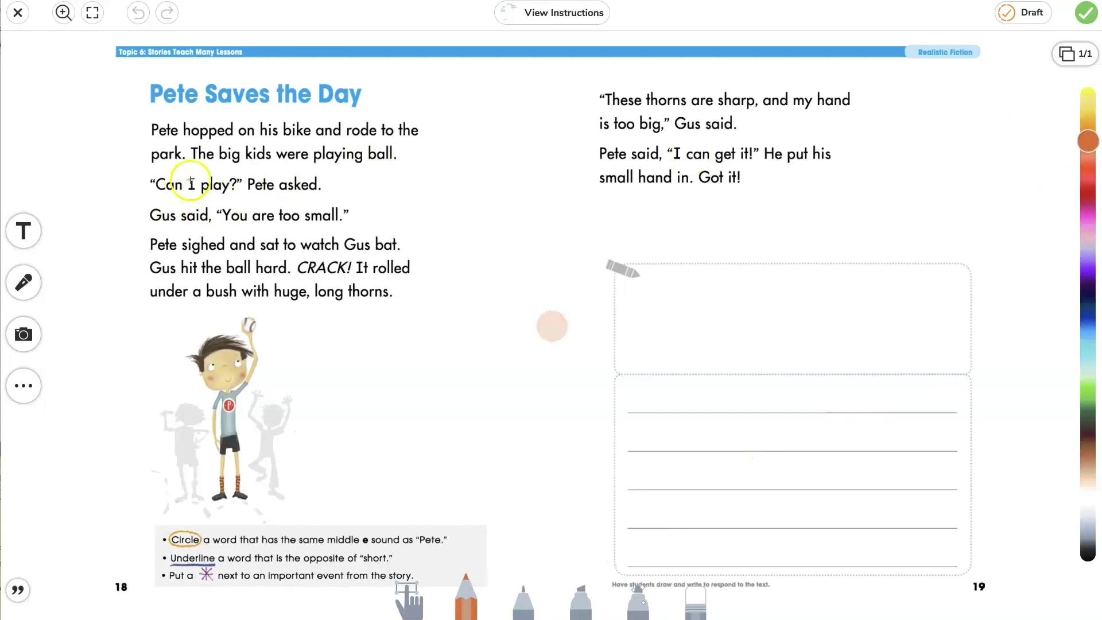
mouse_move(218, 235)
mouse_down()
mouse_move(175, 240)
mouse_move(208, 256)
mouse_move(228, 239)
mouse_up()
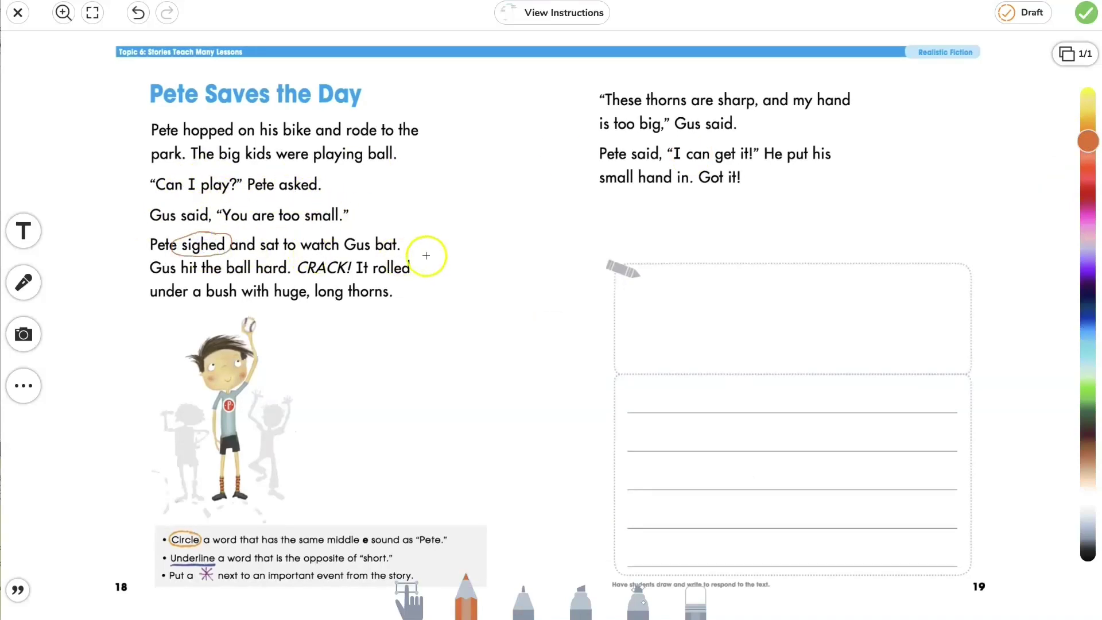
mouse_move(376, 261)
mouse_down()
mouse_move(413, 270)
mouse_move(424, 253)
mouse_move(386, 256)
mouse_up()
click(693, 600)
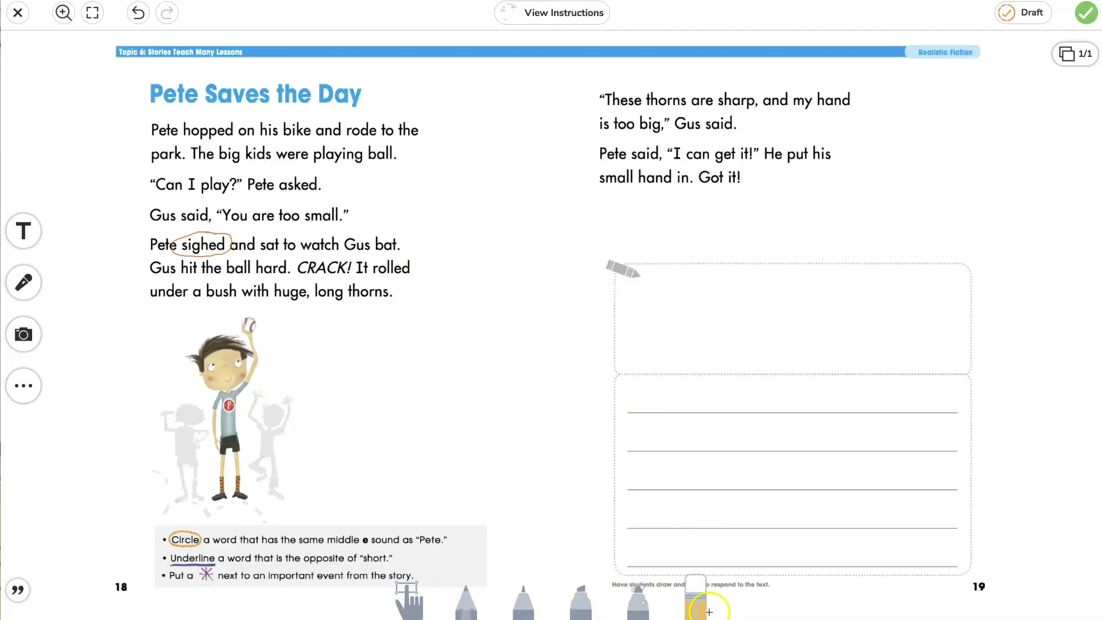
click(409, 600)
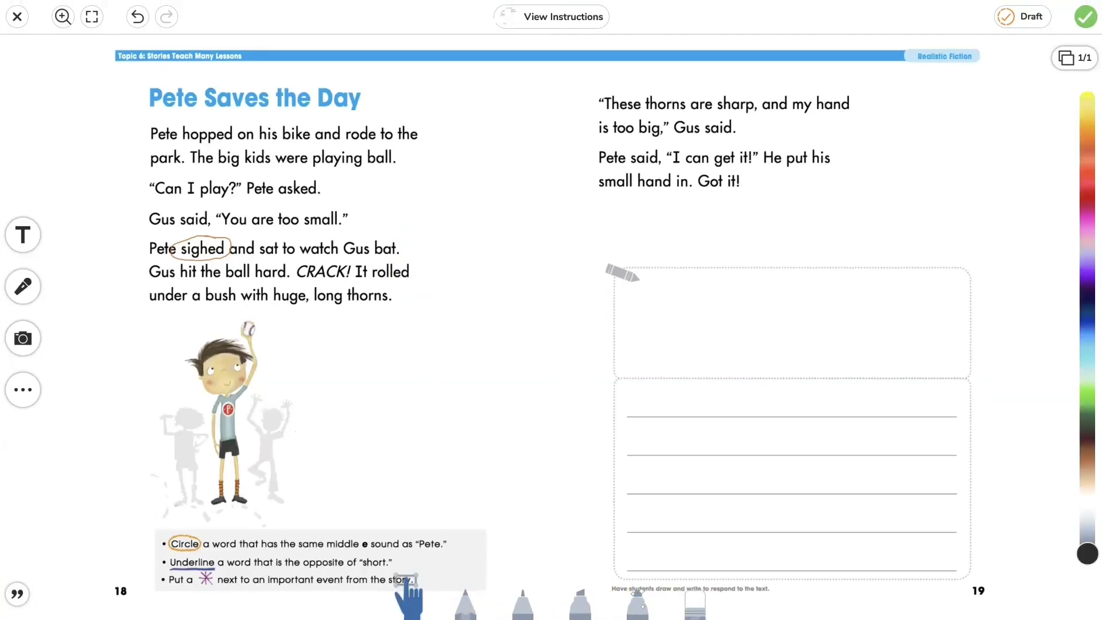
click(24, 237)
Step: Record a short voice note over the circled page, finish it and submit the response
click(24, 285)
click(23, 288)
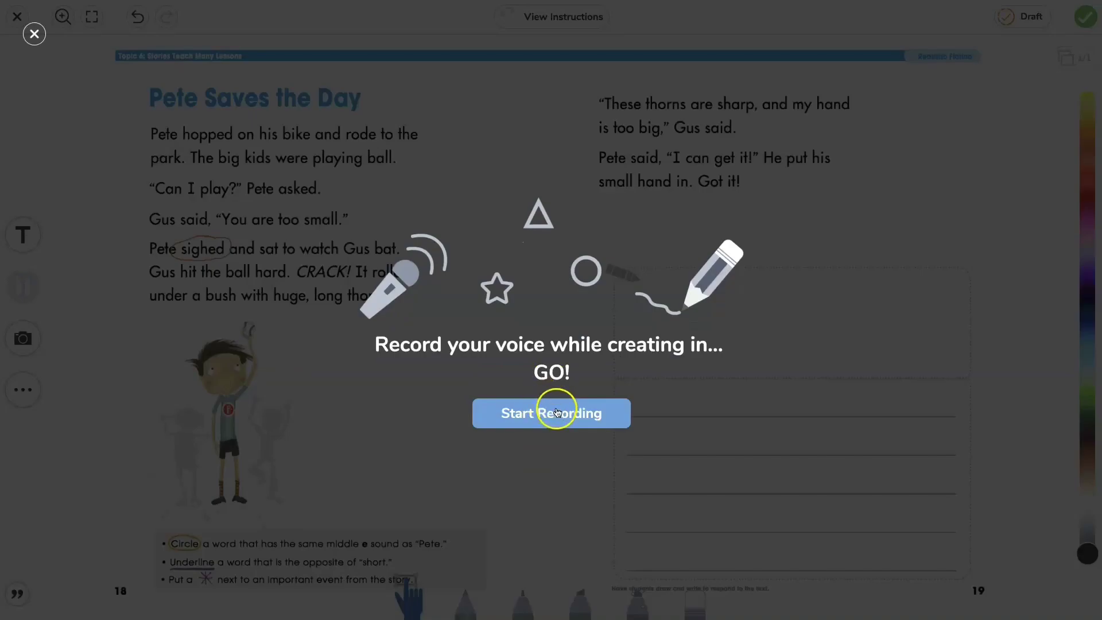
click(555, 411)
click(22, 289)
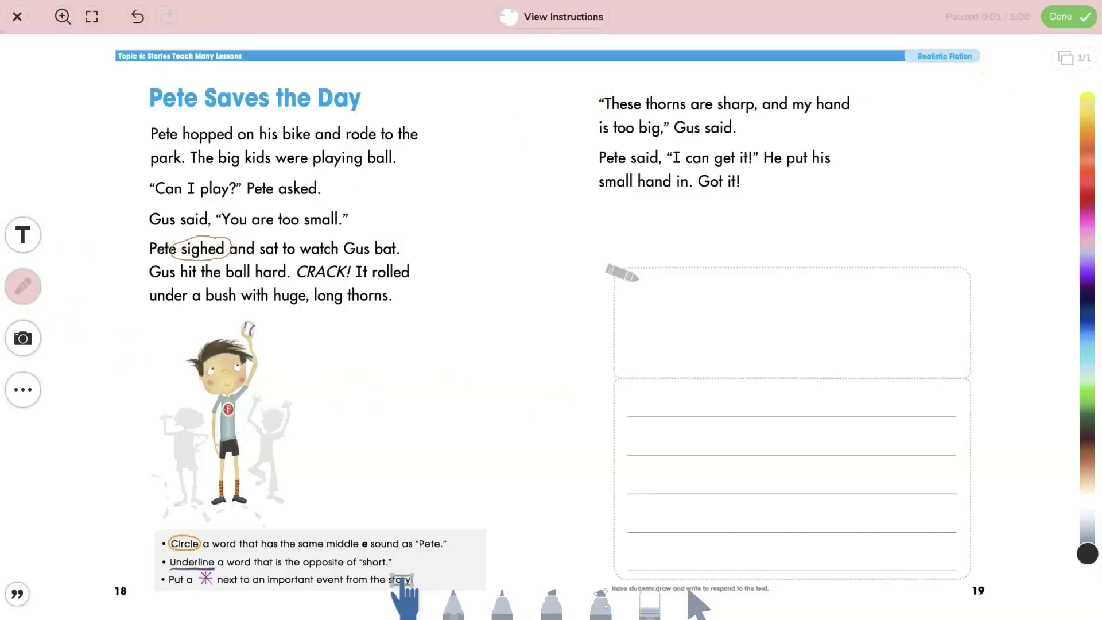
click(1067, 16)
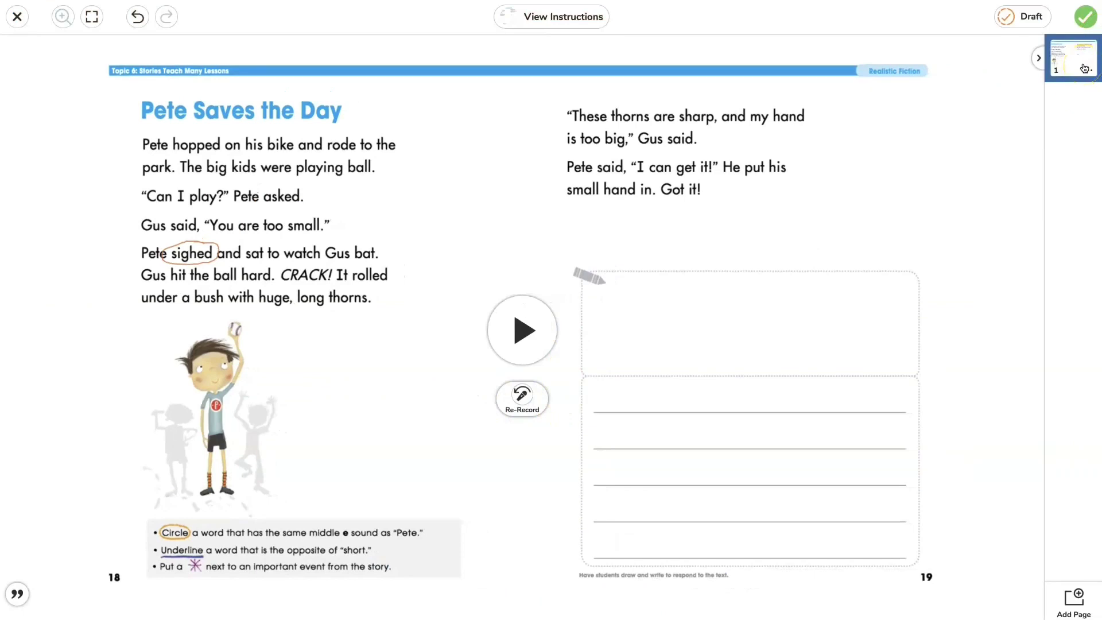
click(1087, 18)
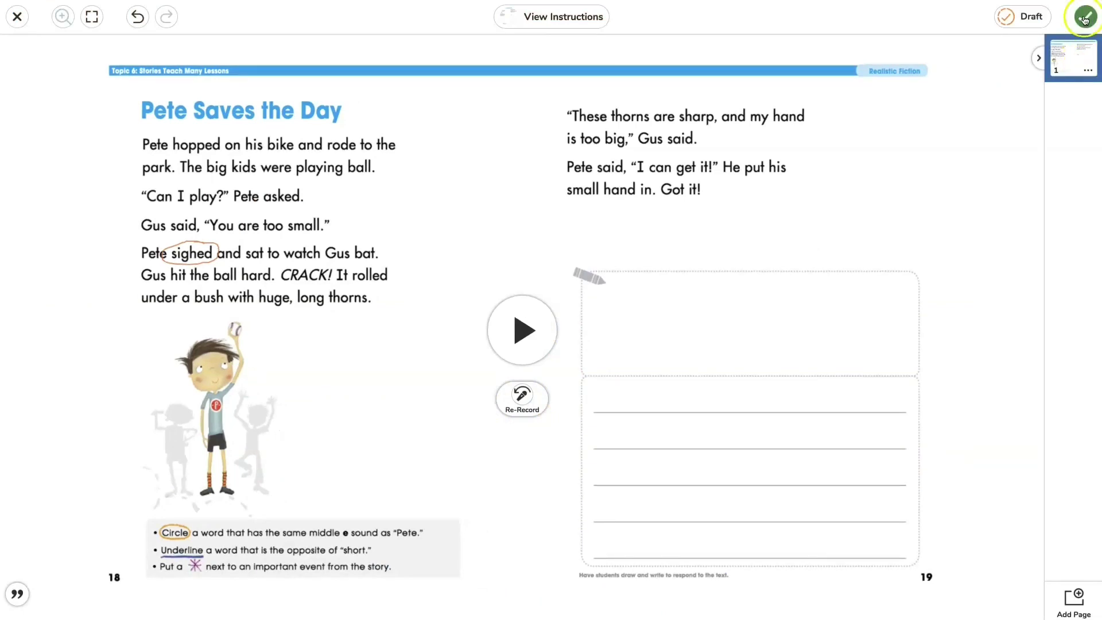
click(1086, 24)
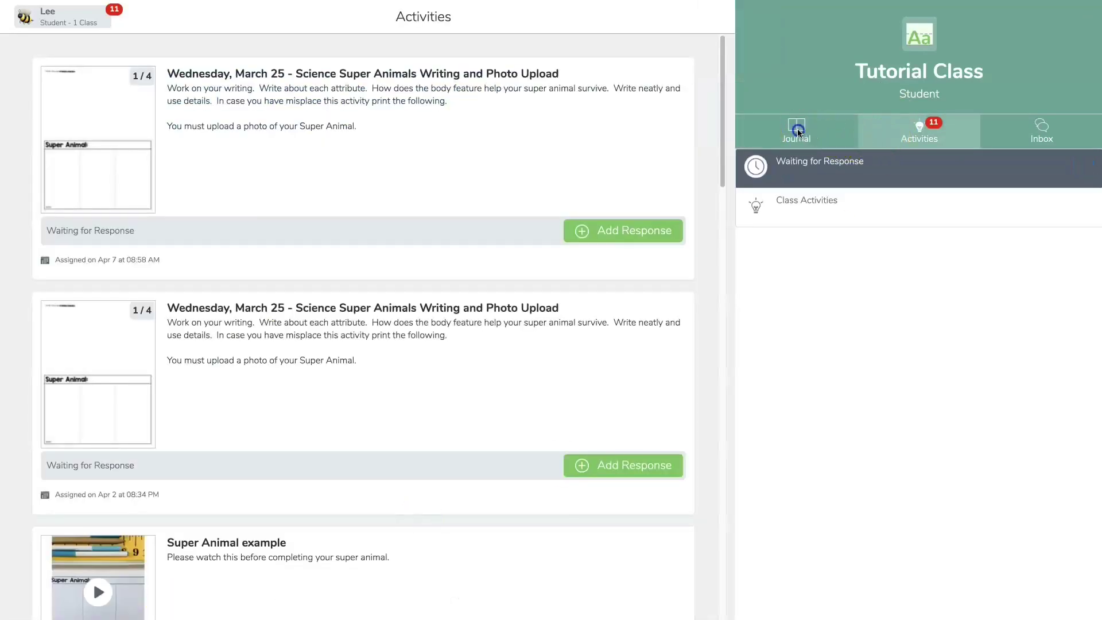
click(798, 131)
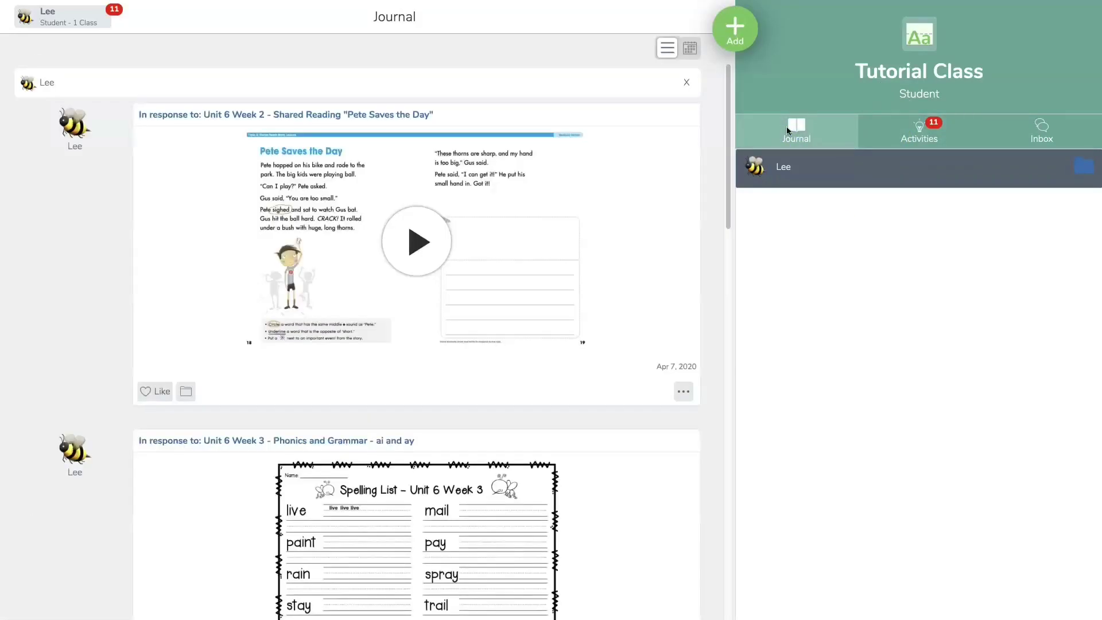
click(788, 131)
click(921, 131)
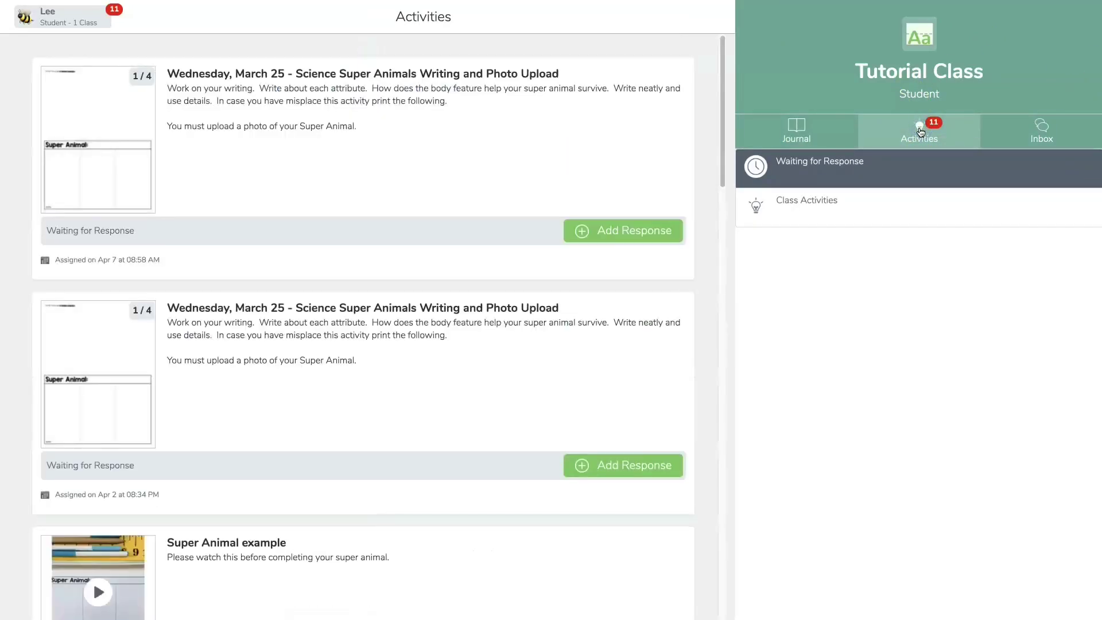
click(900, 135)
click(790, 129)
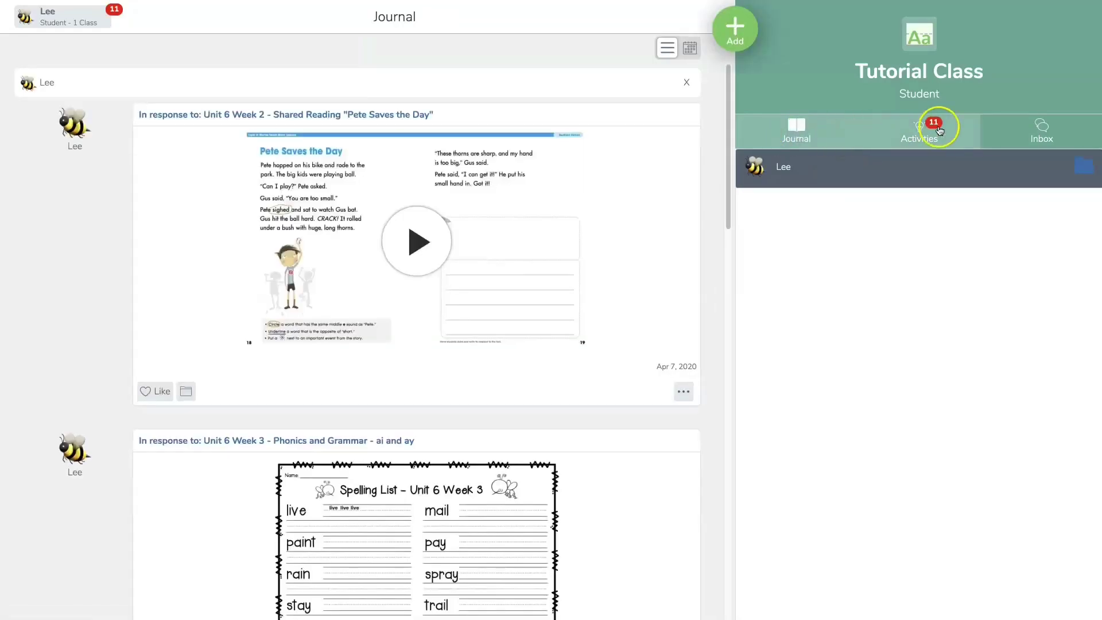
click(935, 130)
click(967, 124)
click(919, 131)
Step: Open Activities, start a Super Animals response, then exit the chooser without adding anything
click(919, 136)
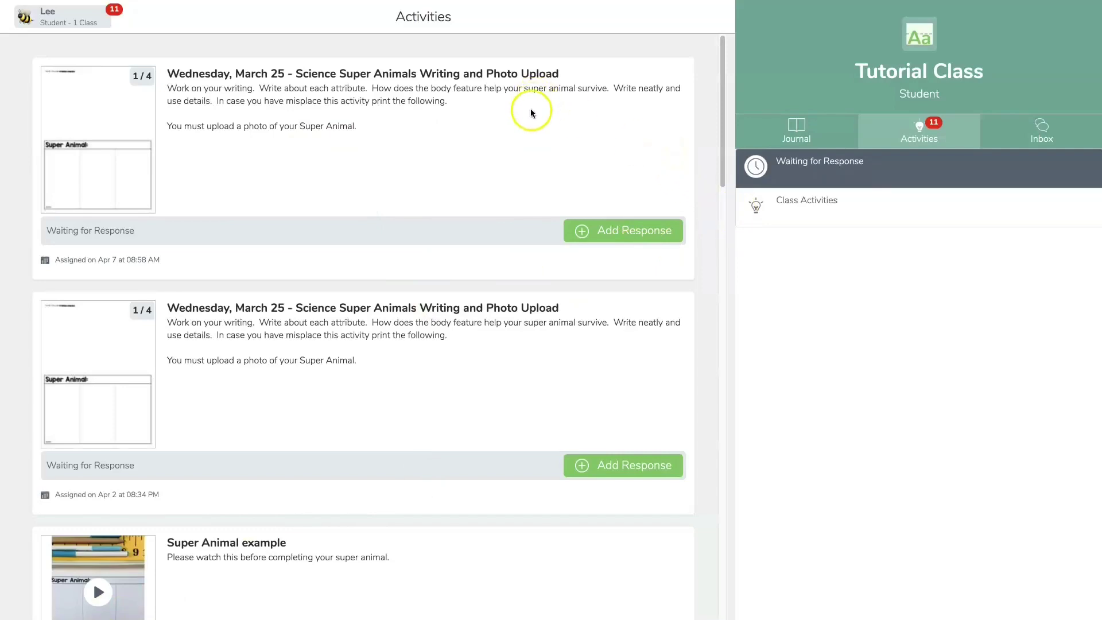
click(618, 229)
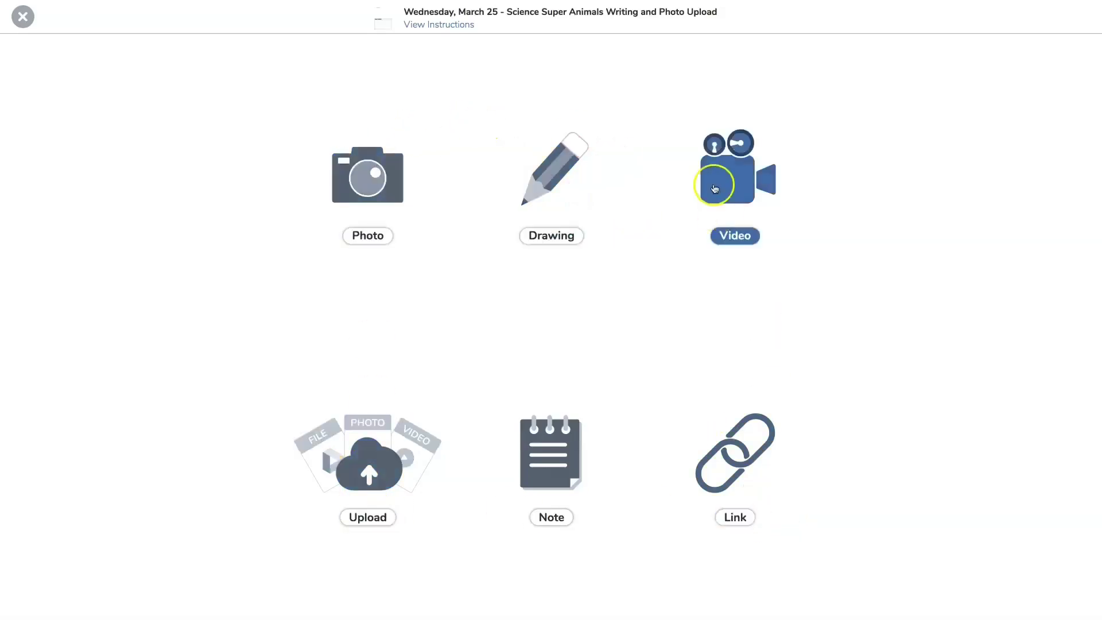
click(721, 172)
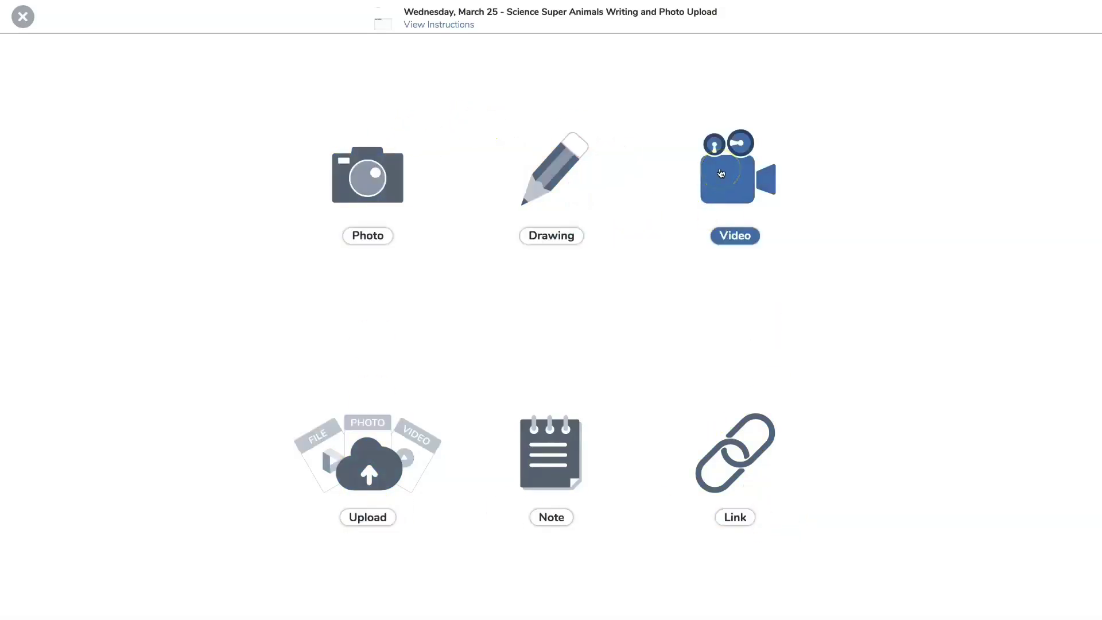
click(23, 20)
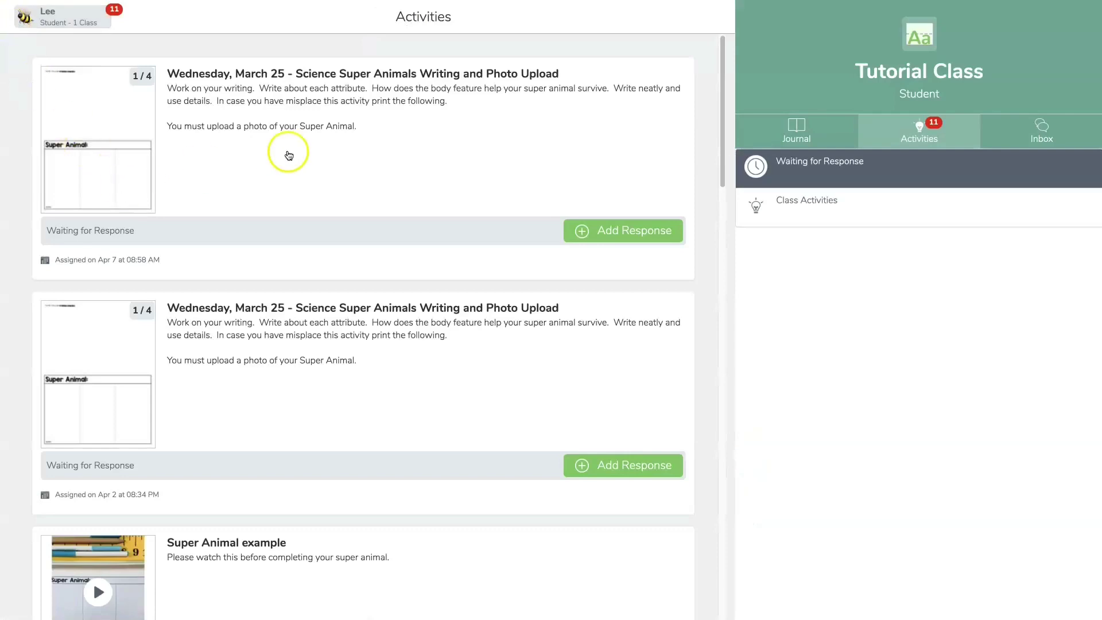
click(91, 166)
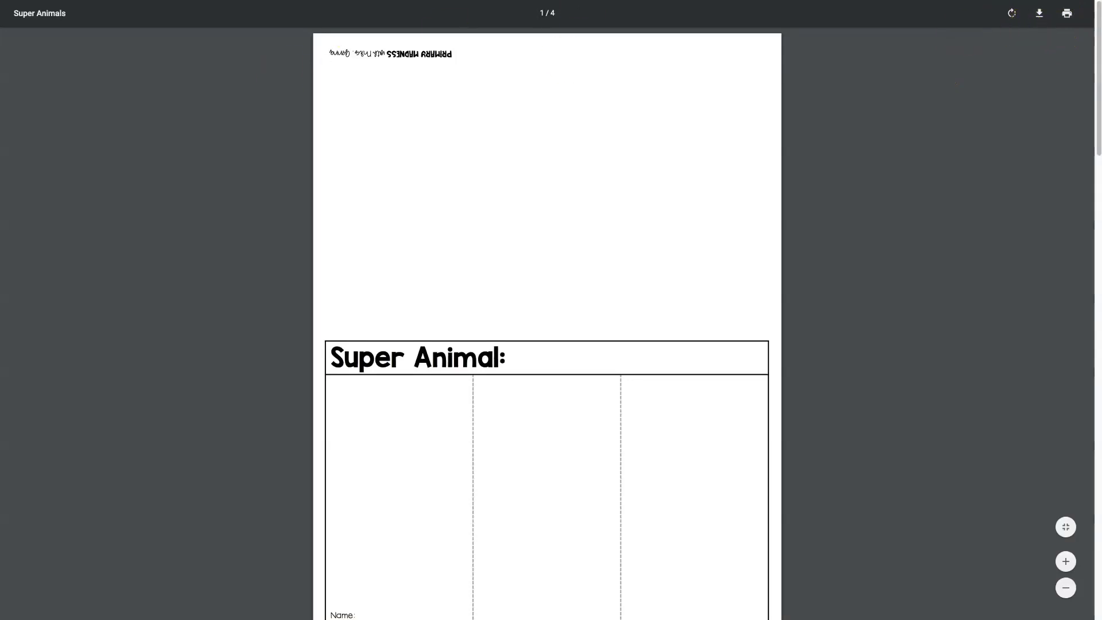
key(ctrl+w)
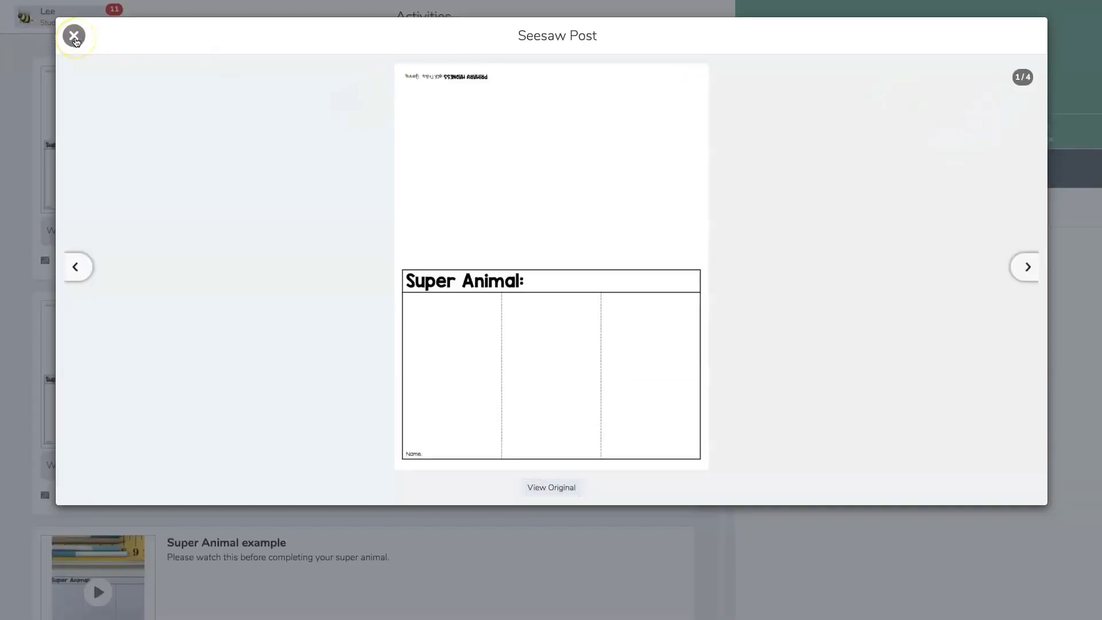
click(74, 36)
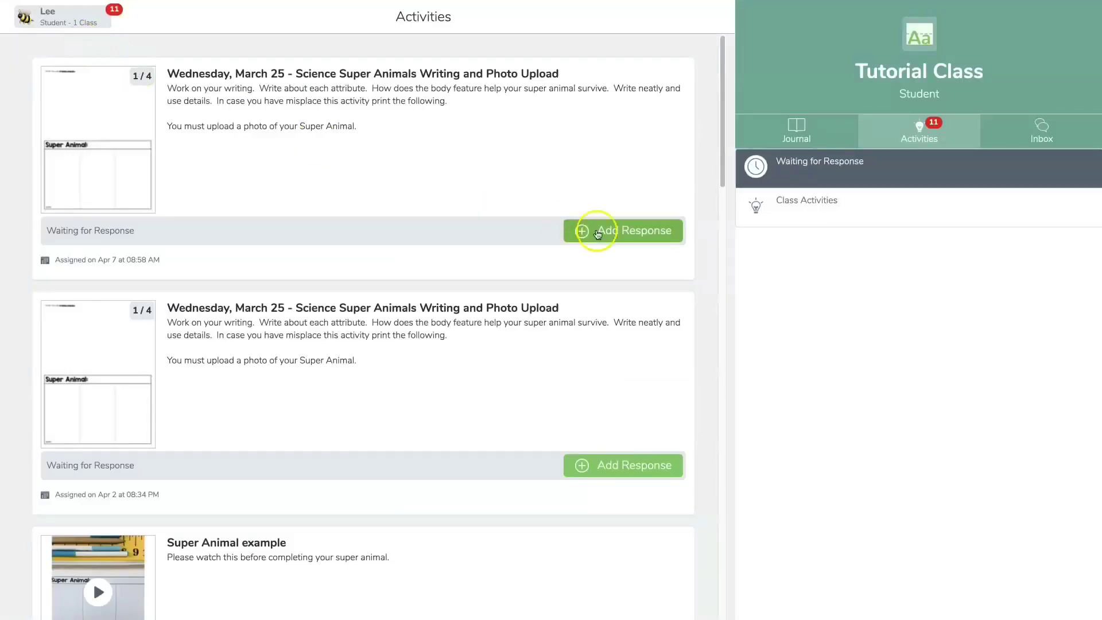
click(649, 235)
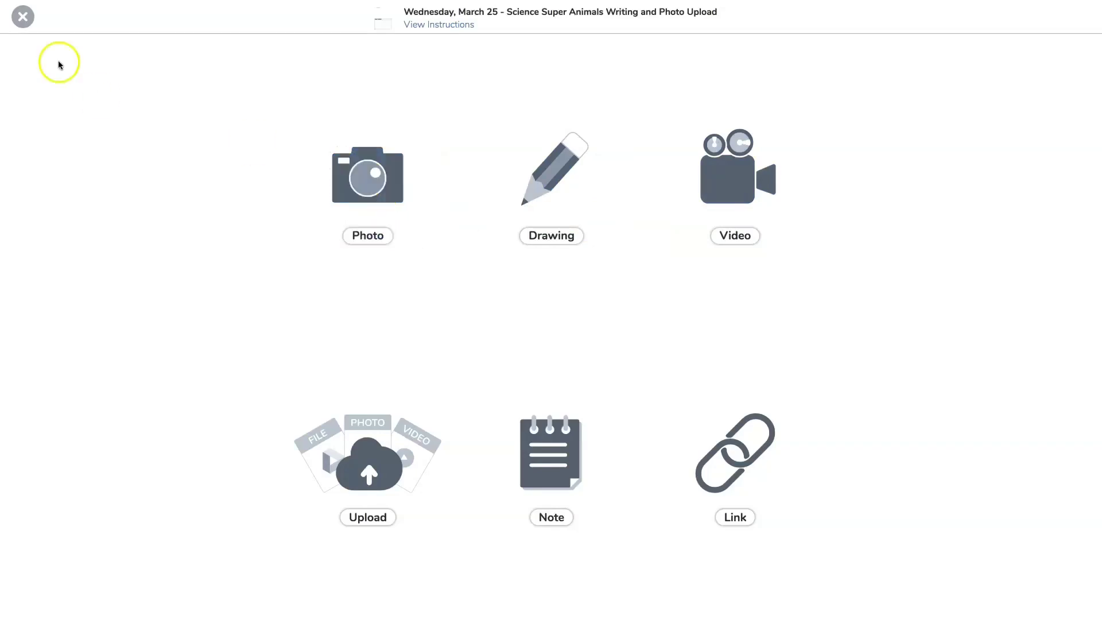
click(23, 19)
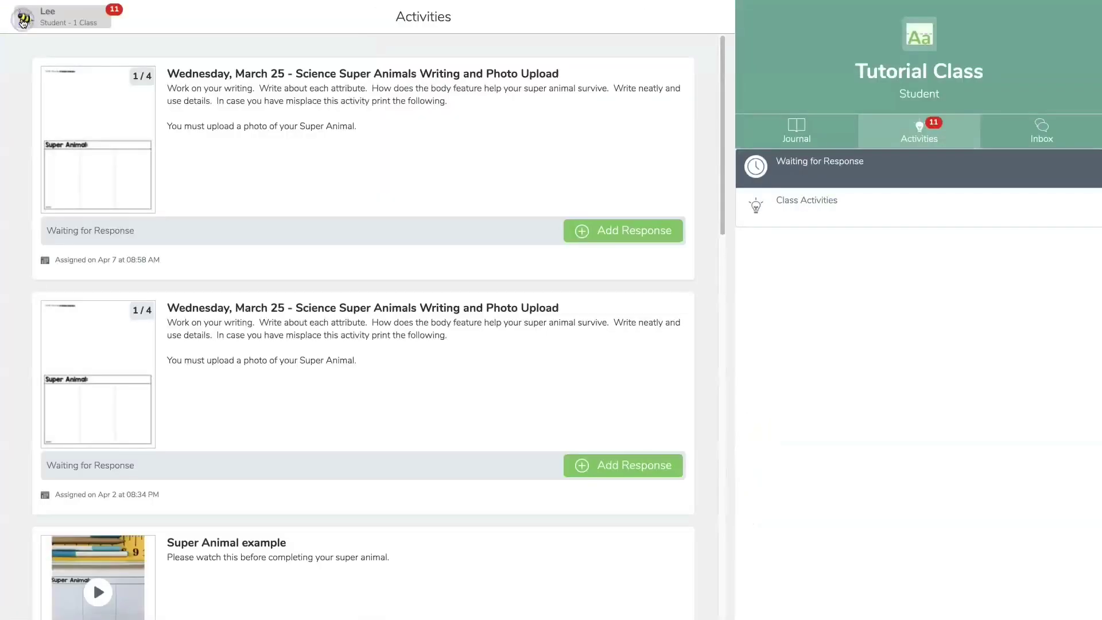